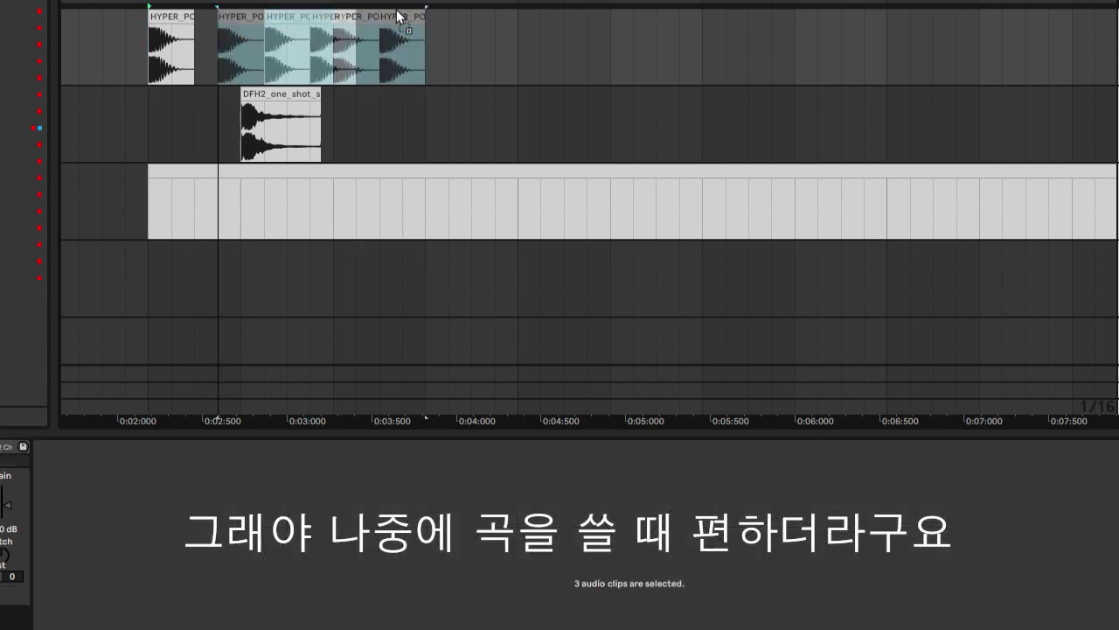
- Build the kick rhythm on the first track by copying the HYPER_PO clips from about 0:02.5 to 0:05.5
drag(343, 14, 408, 14)
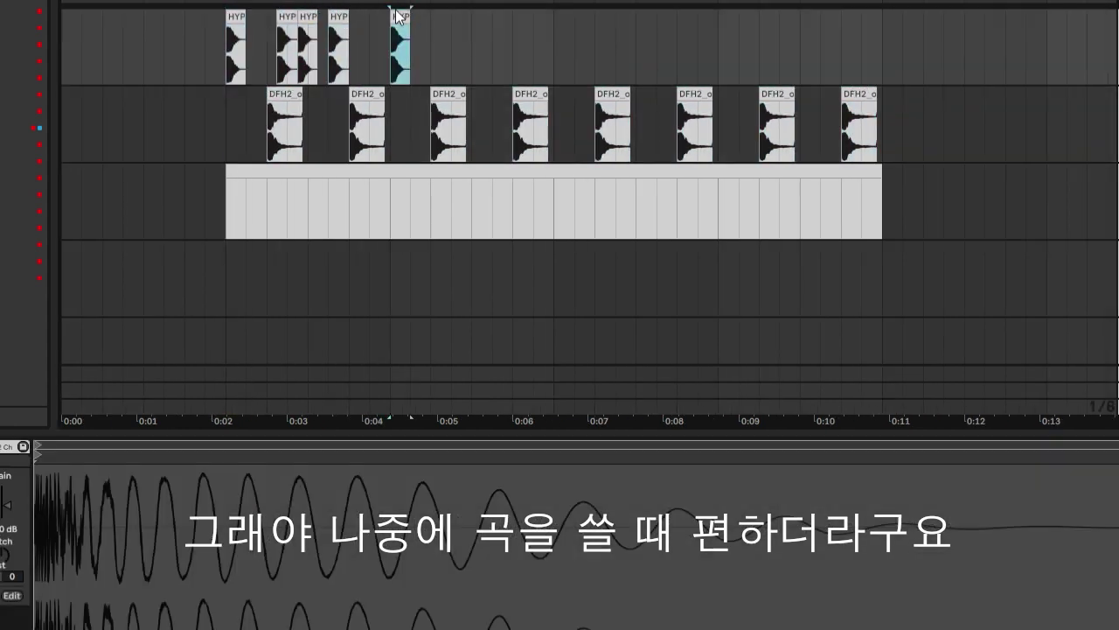
key(plus)
key(plus)
drag(420, 14, 612, 15)
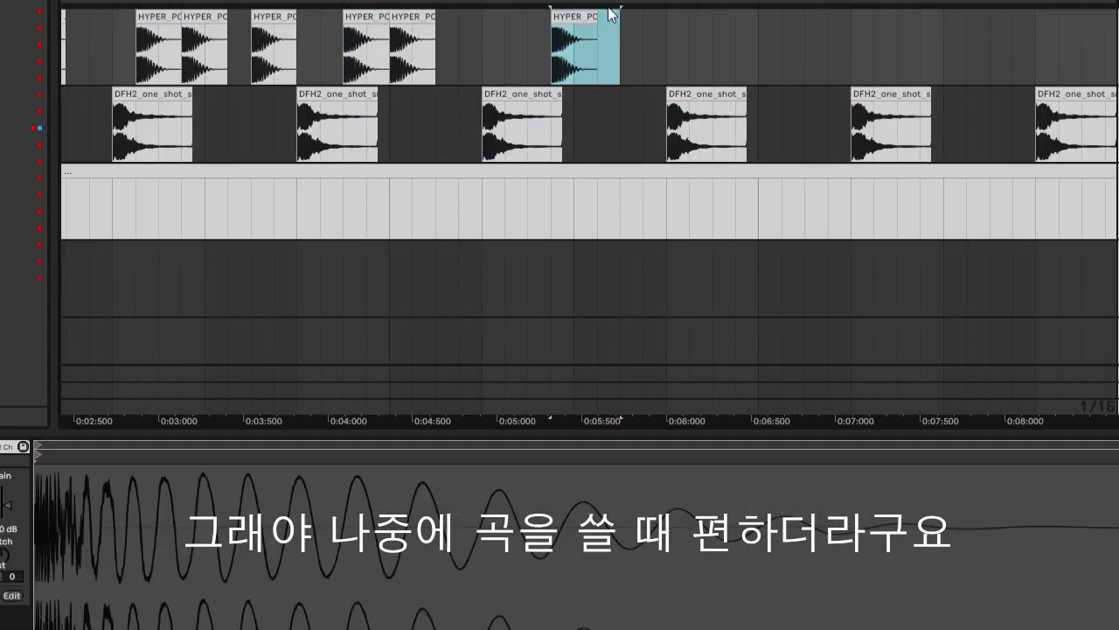
click(528, 40)
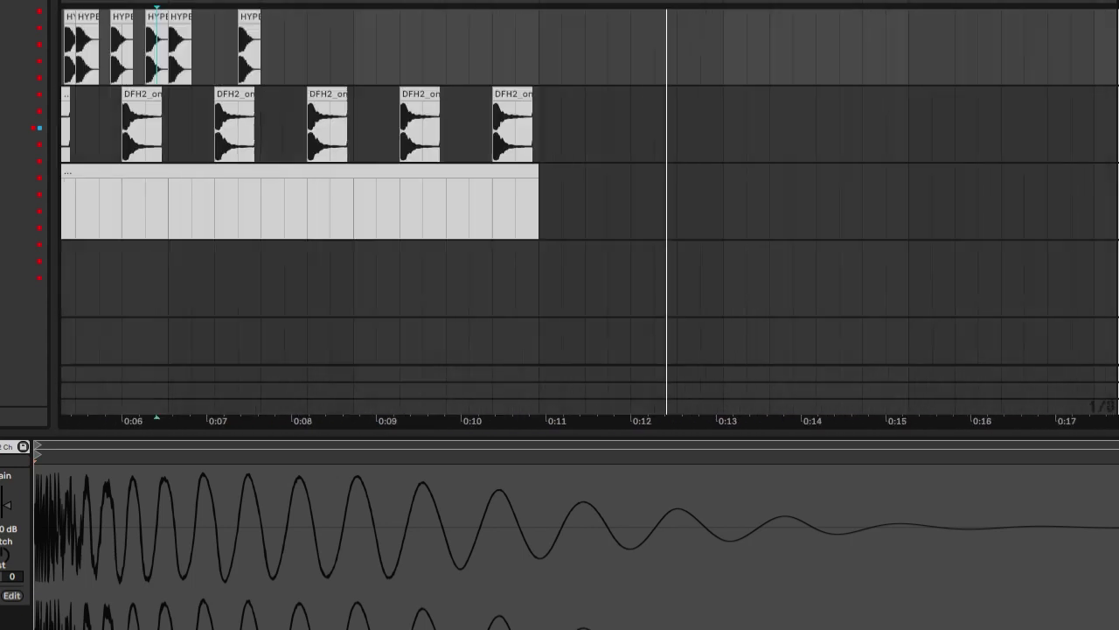
- Audition the beat and continue the kick pattern on the first track with further clip copies, the last at about 0:10
click(224, 123)
drag(641, 93, 849, 92)
key(minus)
key(minus)
key(space)
click(144, 122)
key(space)
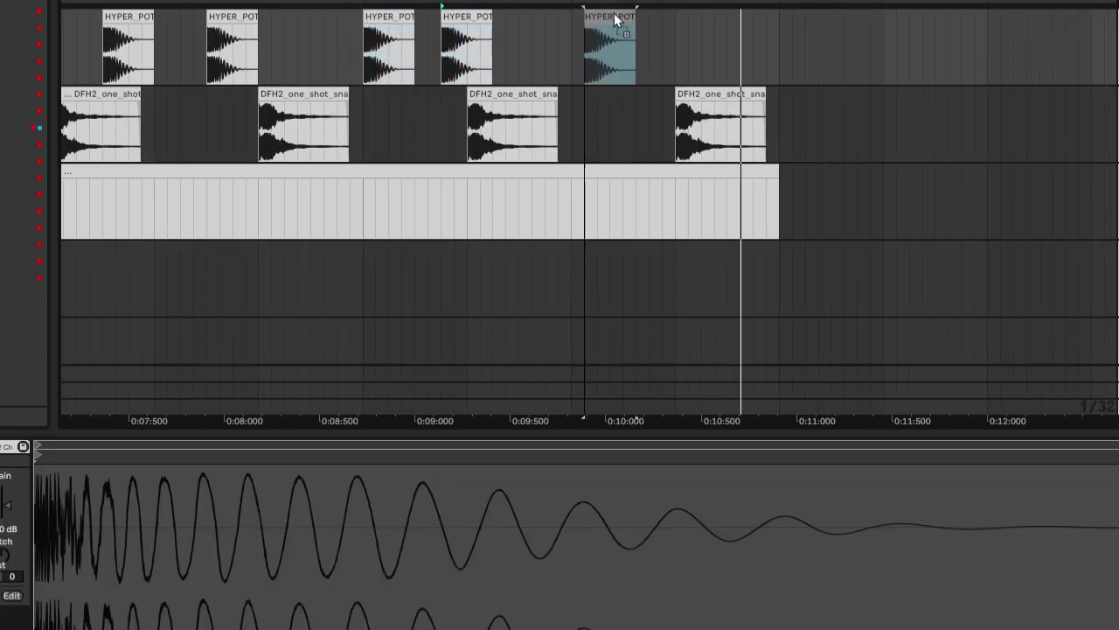
drag(613, 12, 654, 12)
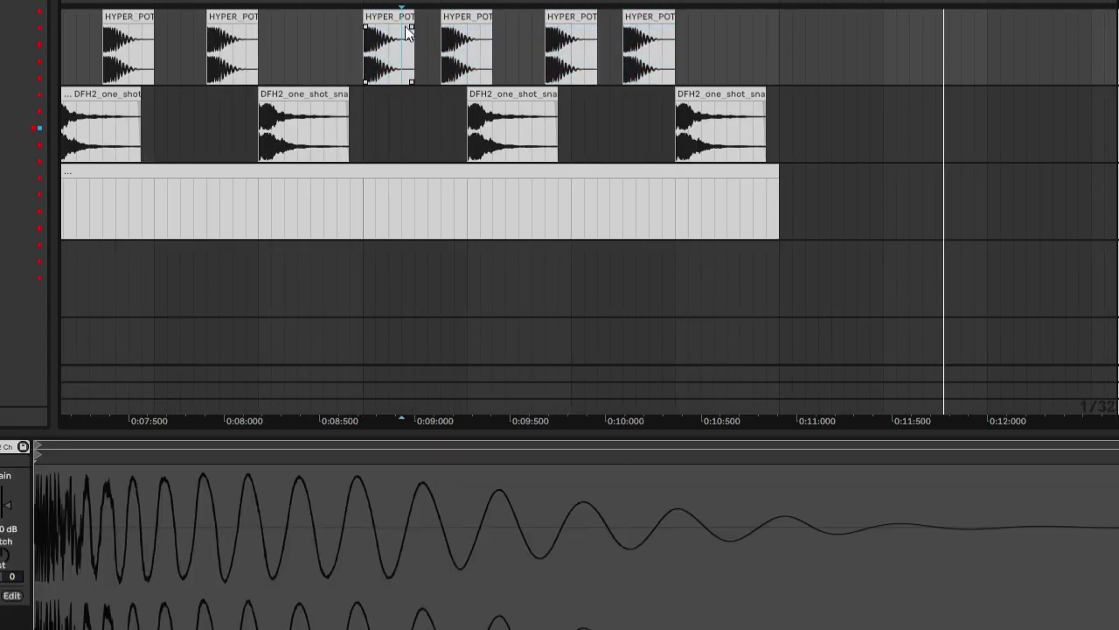
key(minus)
key(minus)
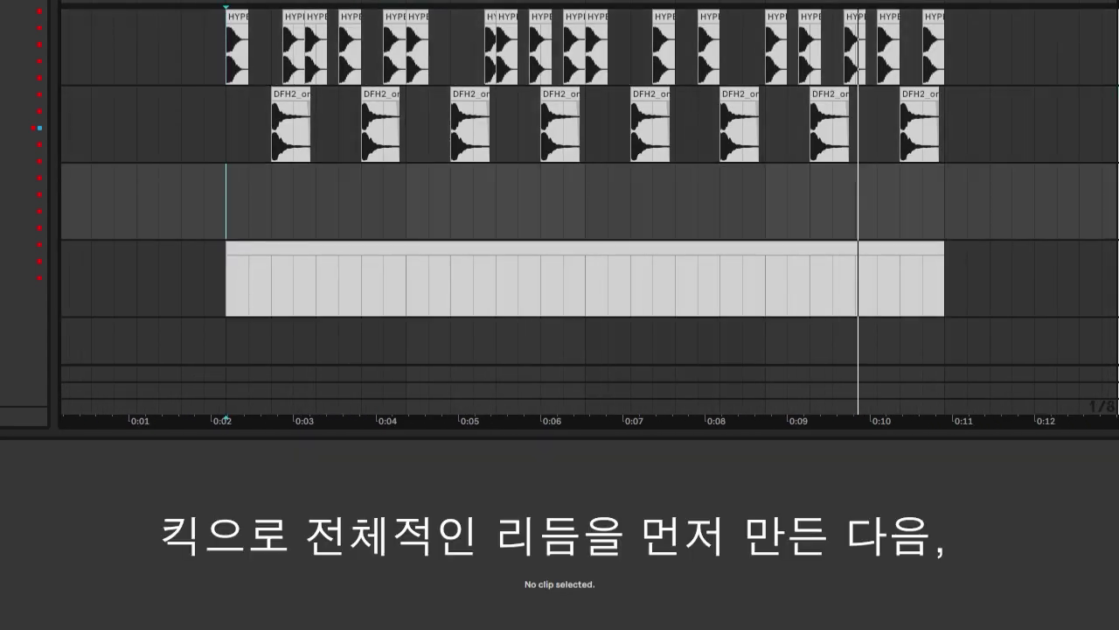
- Paste the PBN_pink_cloud_165_hihat_loop_2 clip onto the empty third track and duplicate the drum section to about 0:19
key(ctrl+v)
key(space)
click(308, 170)
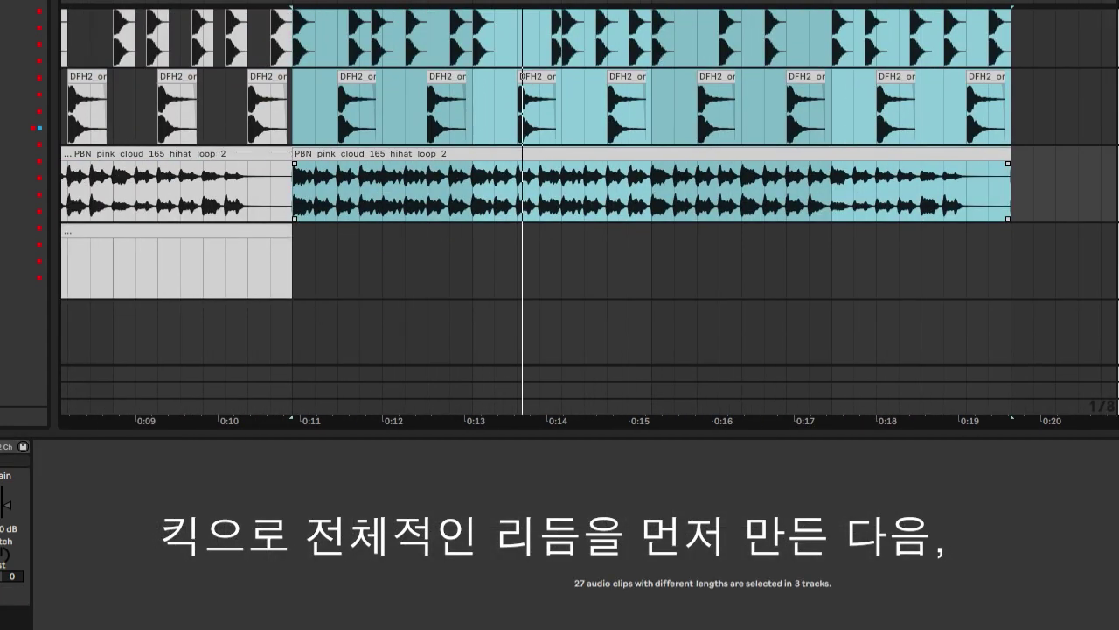
key(Down)
- Place the open-hat clip at about 0:10 on the track below the hi-hat loop and copy it to about 0:19
click(256, 177)
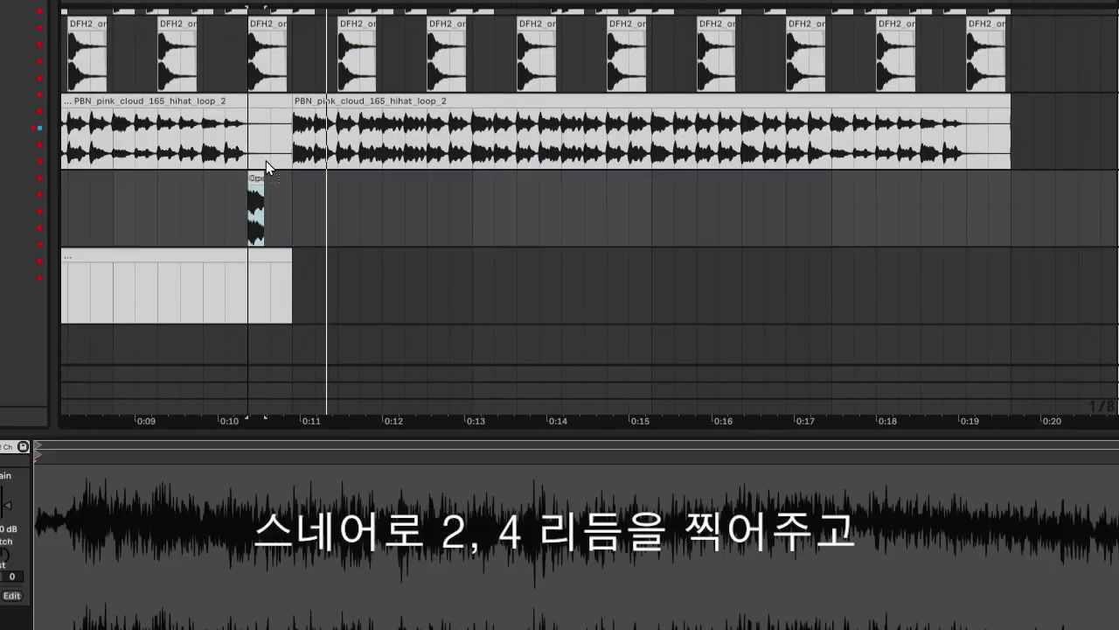
drag(256, 177, 273, 177)
click(224, 201)
drag(249, 188, 292, 188)
key(ctrl+c)
click(963, 183)
key(ctrl+v)
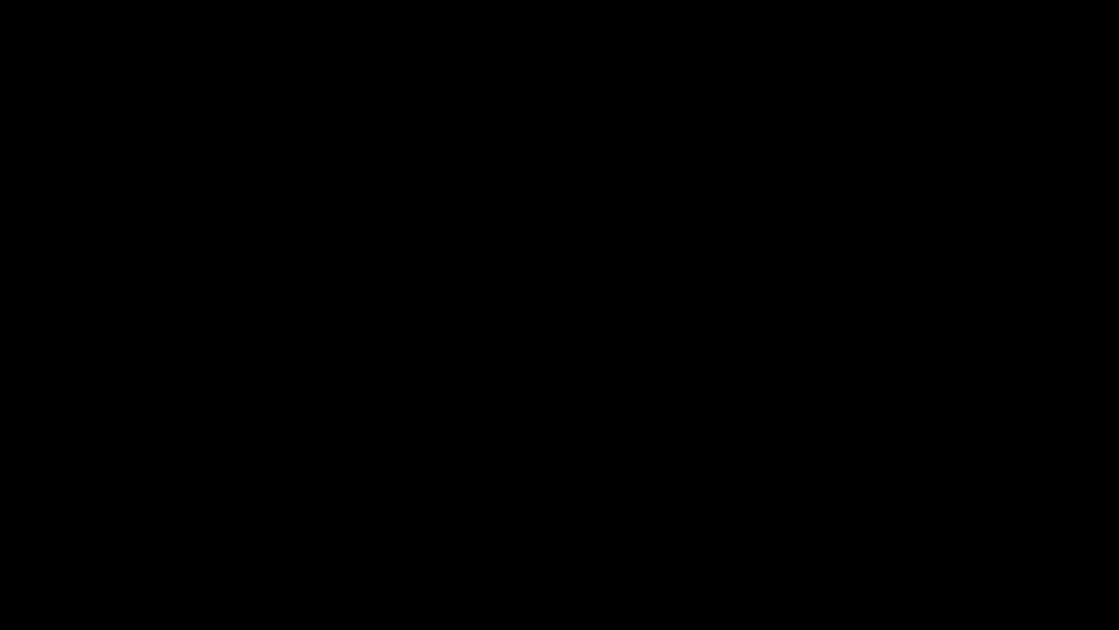
- Examine the notes of the bass track's first MIDI clip and listen to the bass with the drums
click(360, 321)
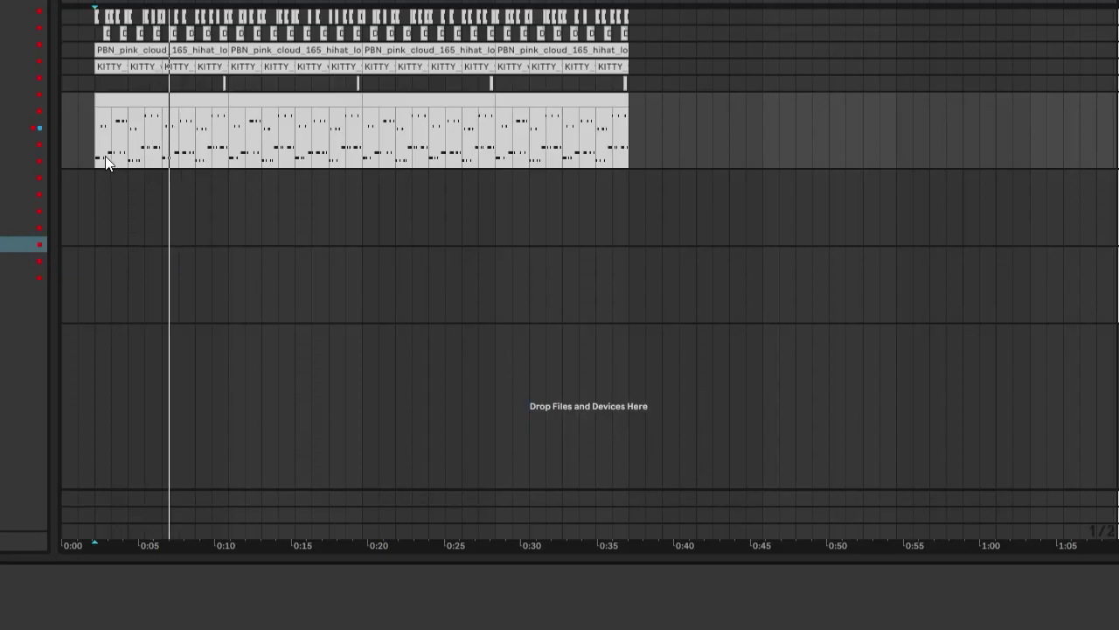
click(746, 207)
double_click(216, 102)
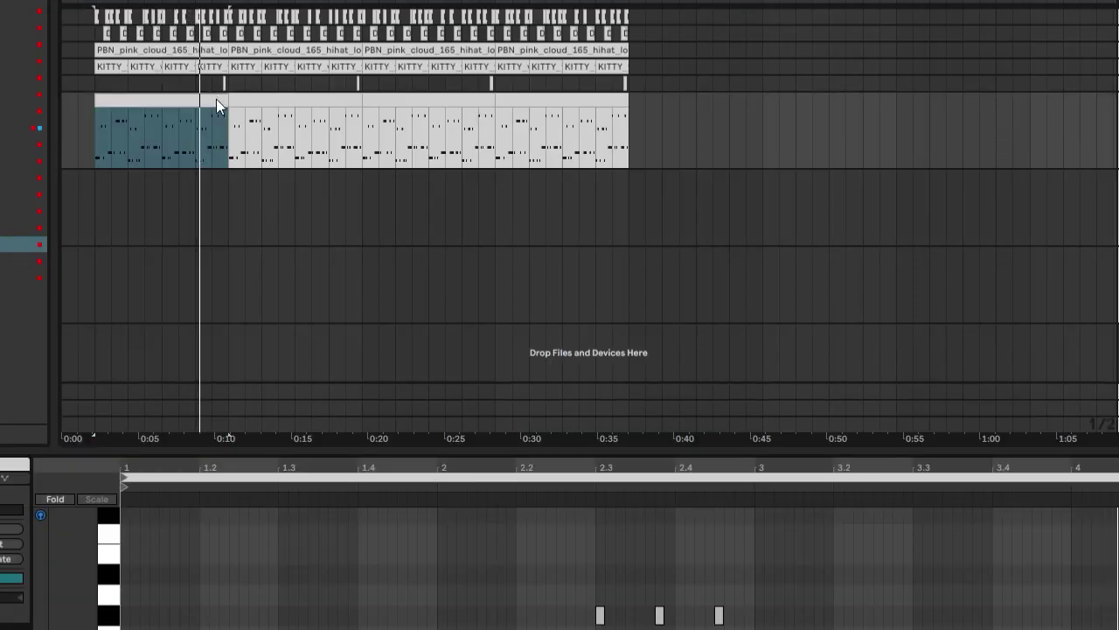
key(shift+Tab)
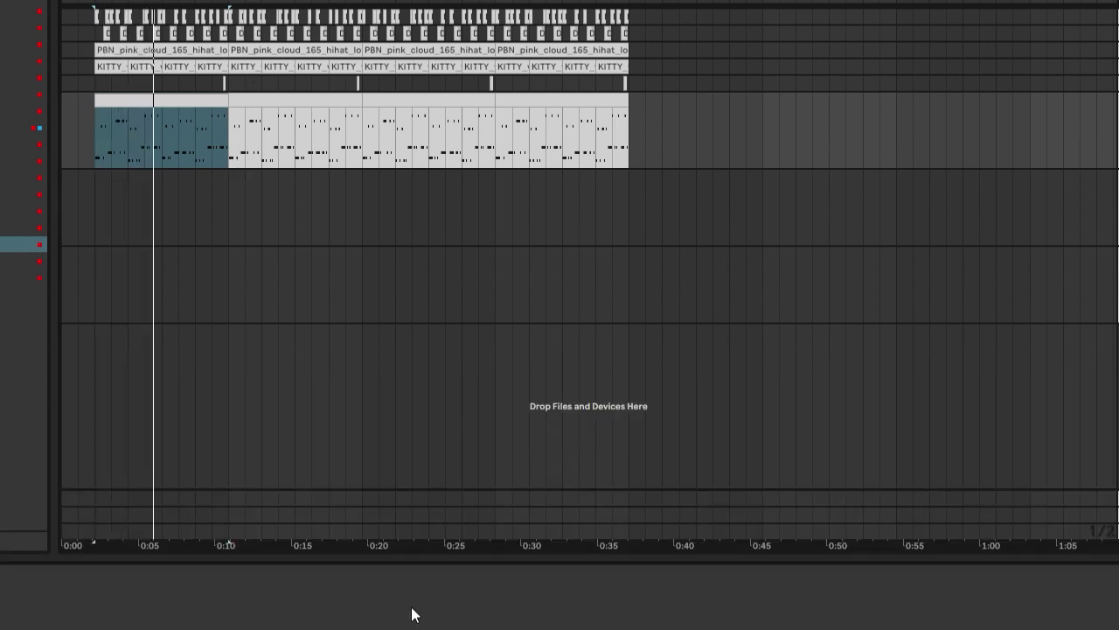
key(space)
key(space)
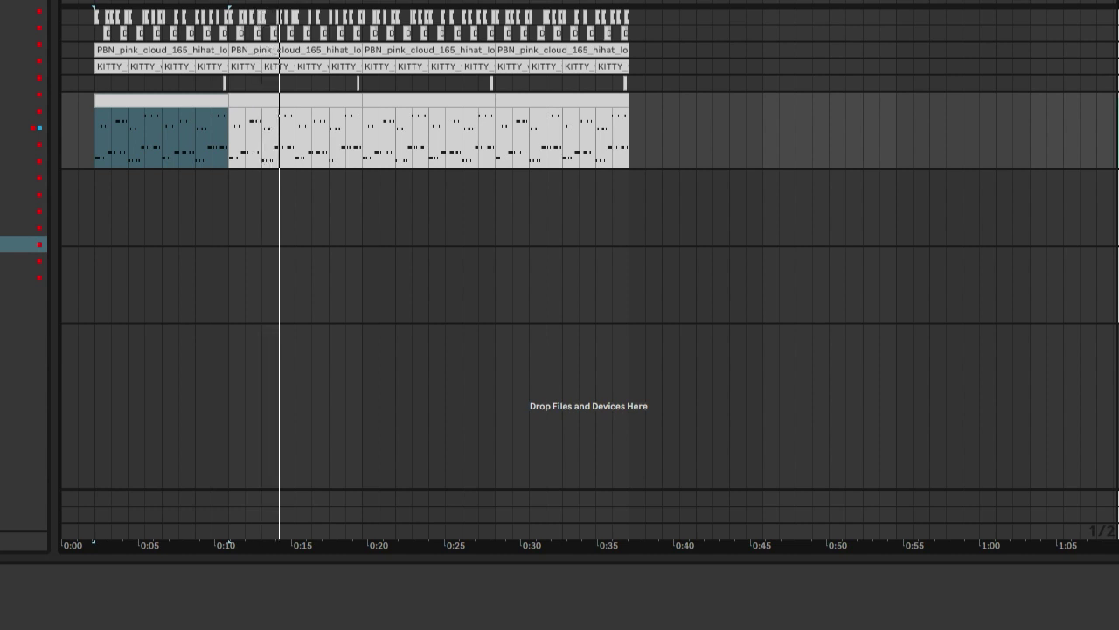
- Insert a new MIDI track and copy all four bass clips onto the track directly below the bass
key(ctrl+shift+t)
click(215, 118)
click(497, 101)
shift+click(195, 84)
click(194, 95)
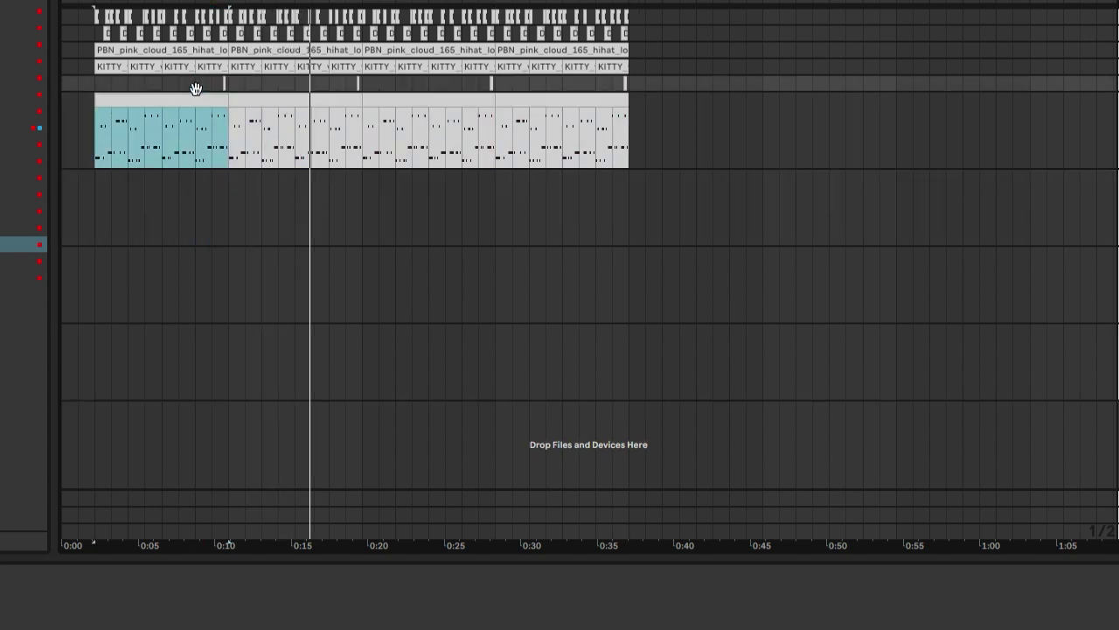
shift+click(521, 98)
drag(204, 95, 214, 175)
click(1118, 138)
key(space)
key(space)
- Load a sound from the browser onto the second bass track and delete the lower notes from its first clip
key(ctrl+f)
double_click(23, 245)
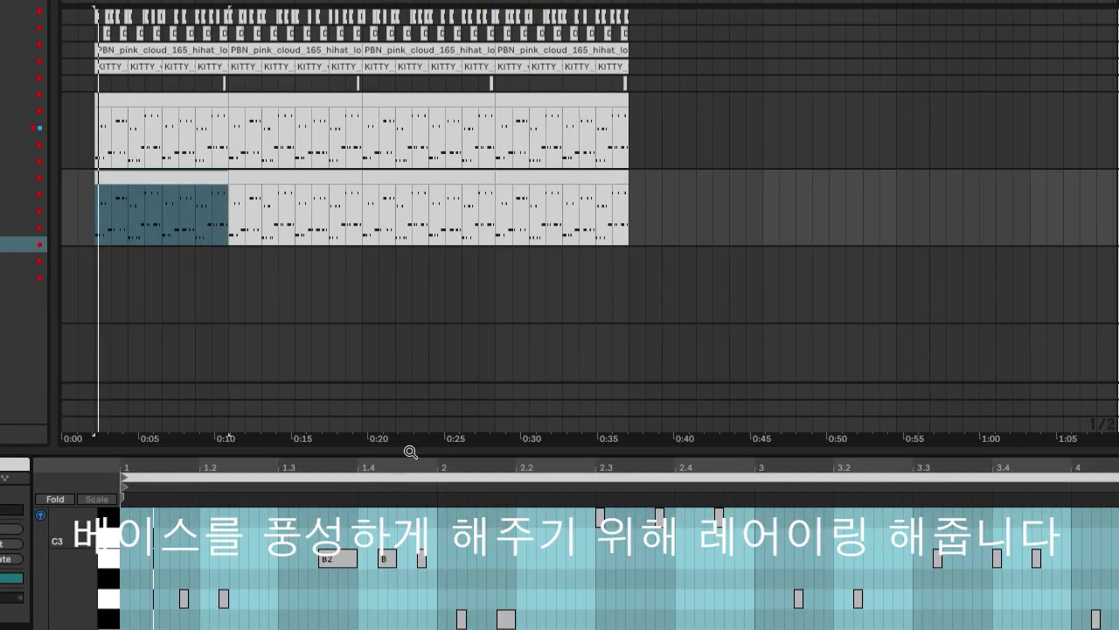
key(ctrl+alt+e)
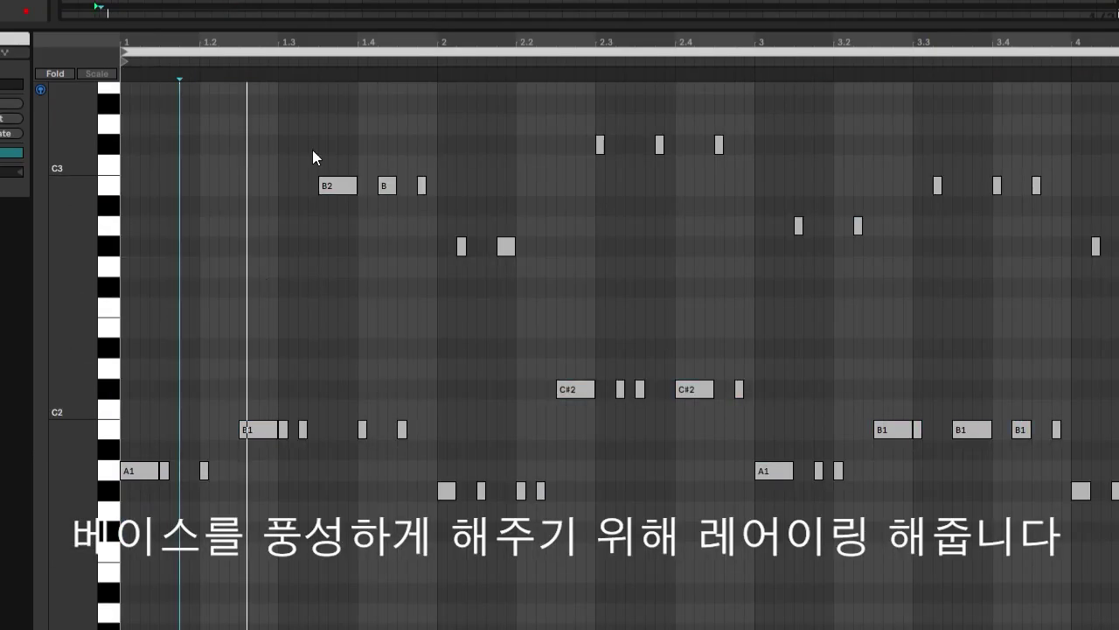
key(ctrl+alt+e)
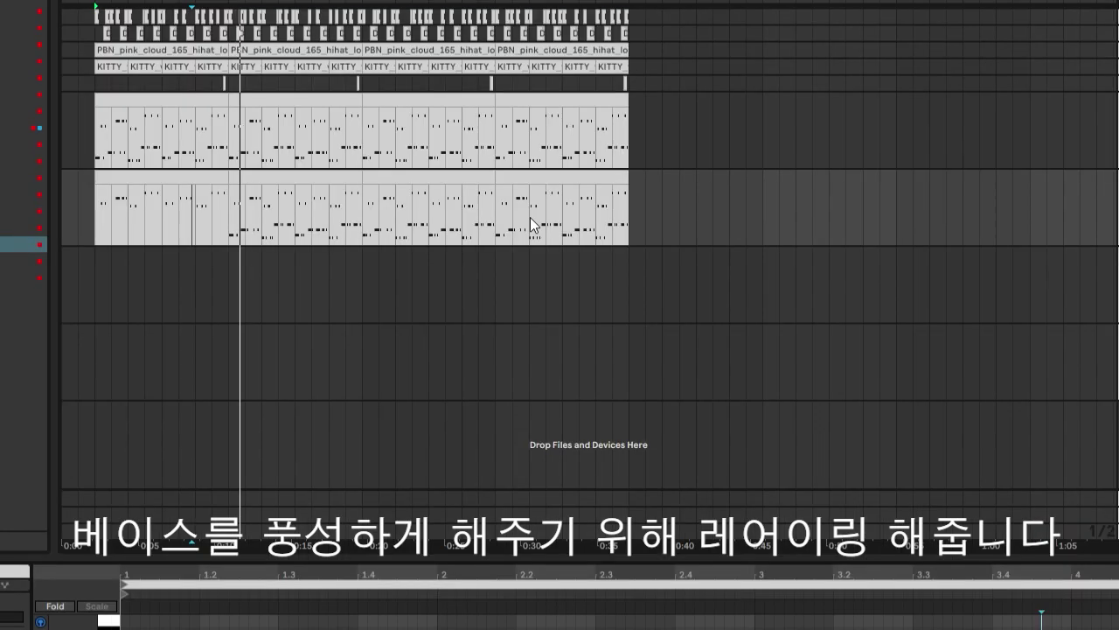
- Add FabFilter Pro-Q 3 to the second bass layer and Auto Filter to the third bass layer
drag(22, 62, 248, 174)
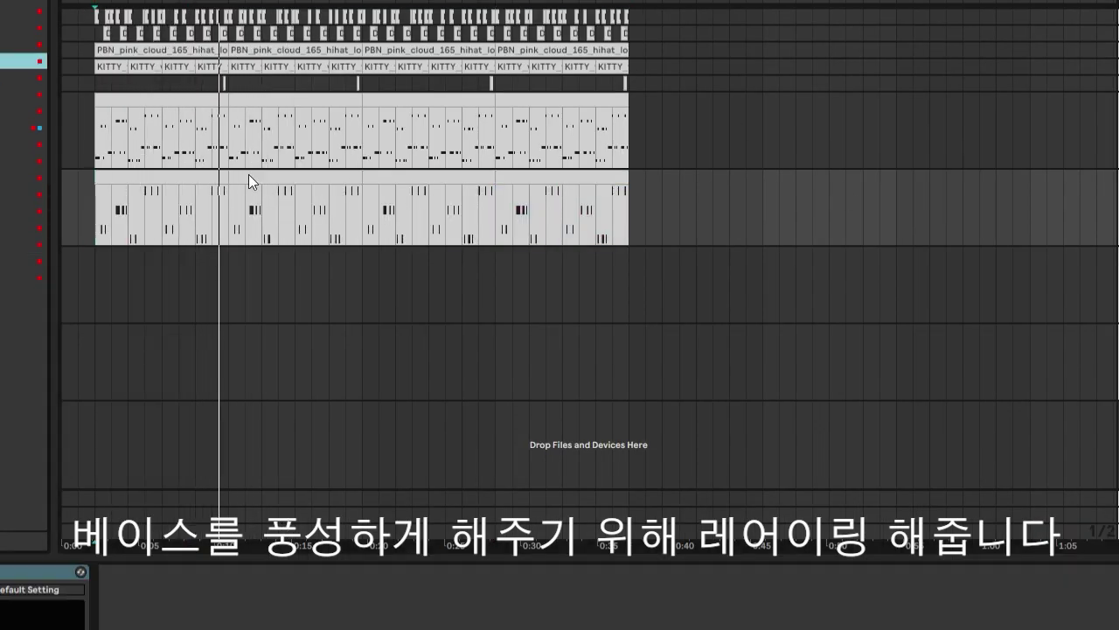
click(215, 233)
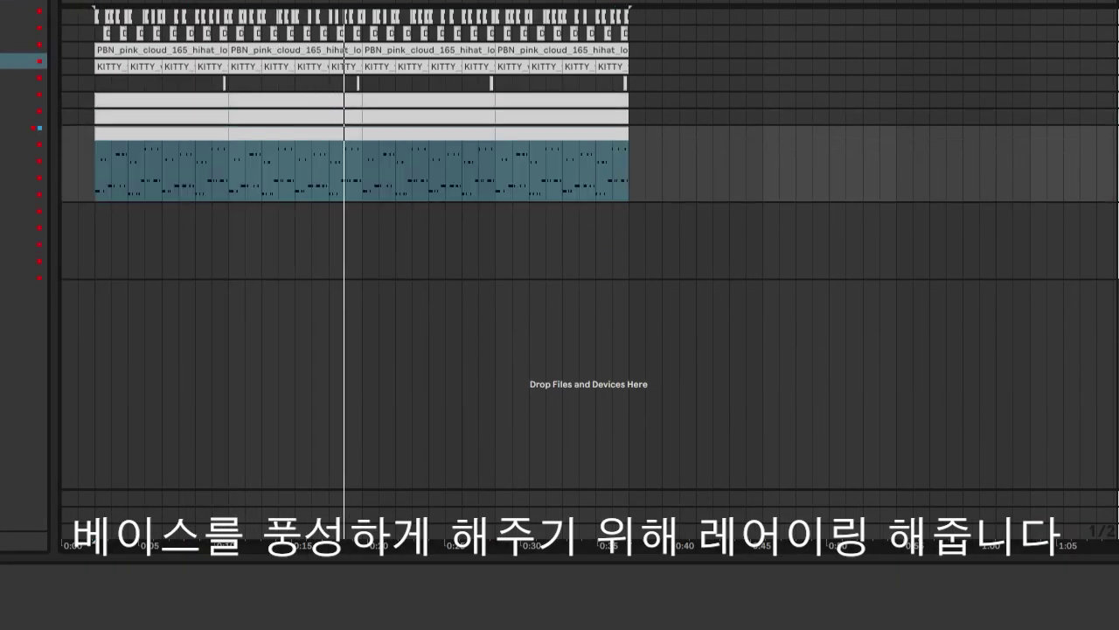
click(283, 257)
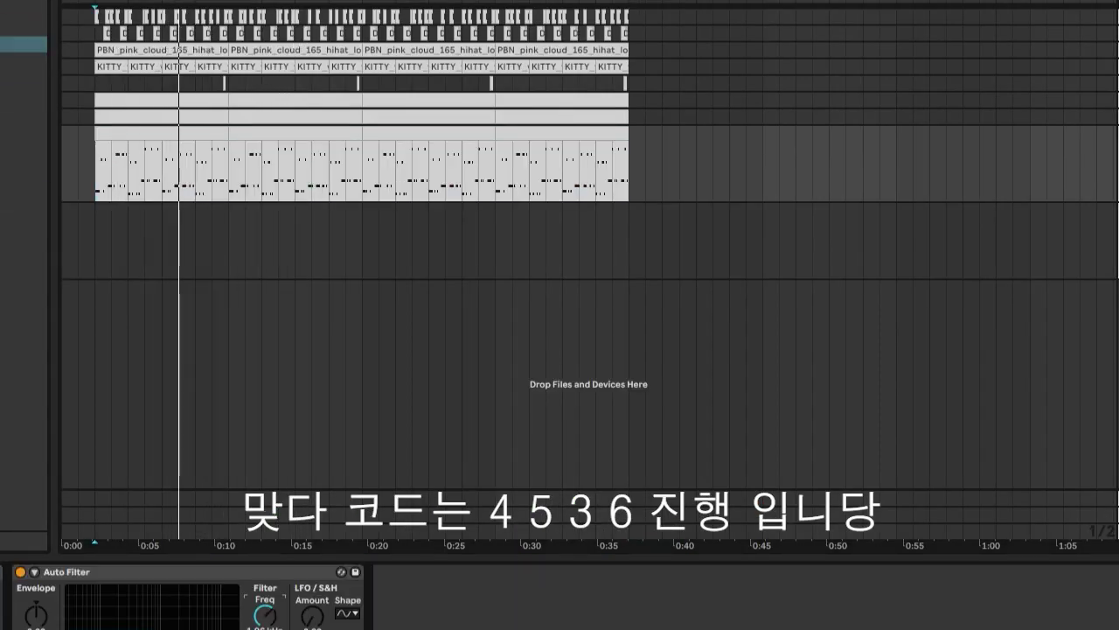
double_click(23, 44)
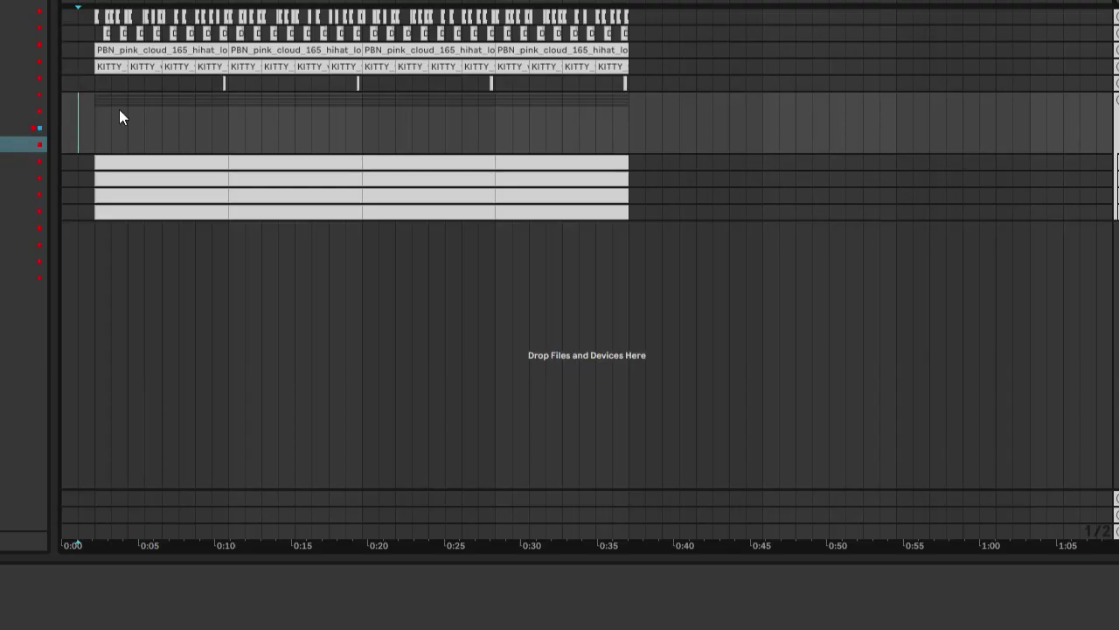
- Play back the arrangement from about 0:02 to judge the bass layers, chords and drums together
key(space)
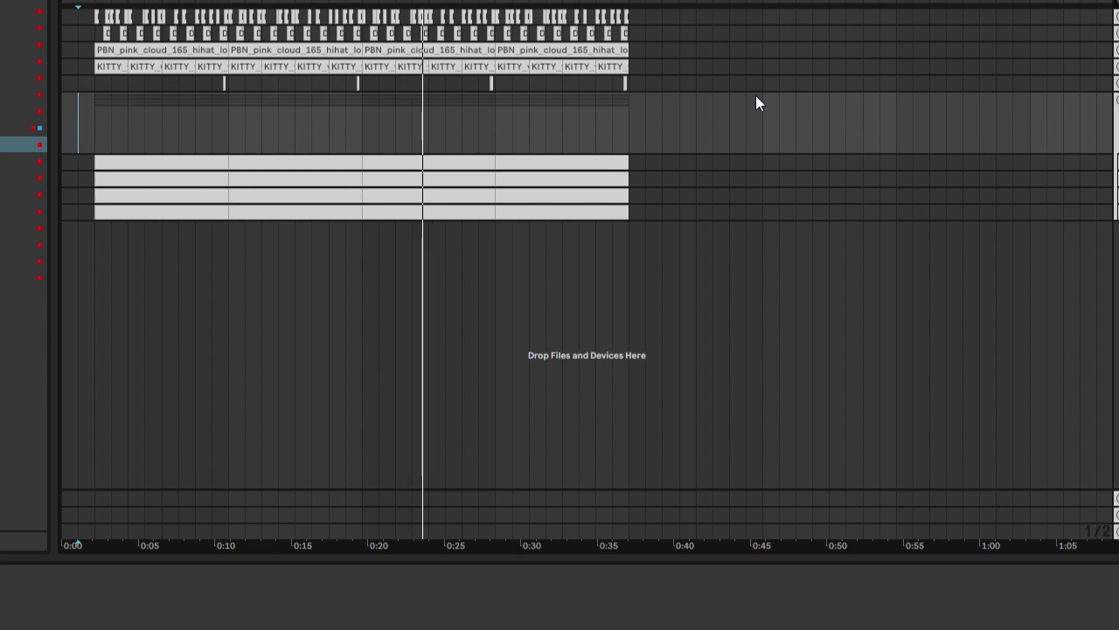
key(Tab)
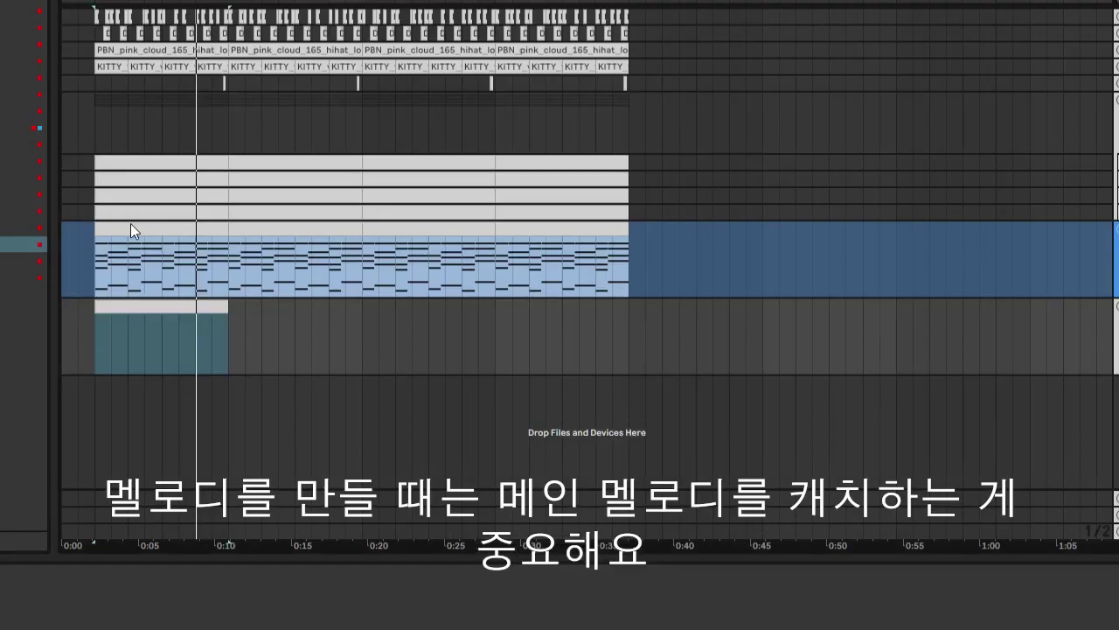
click(104, 115)
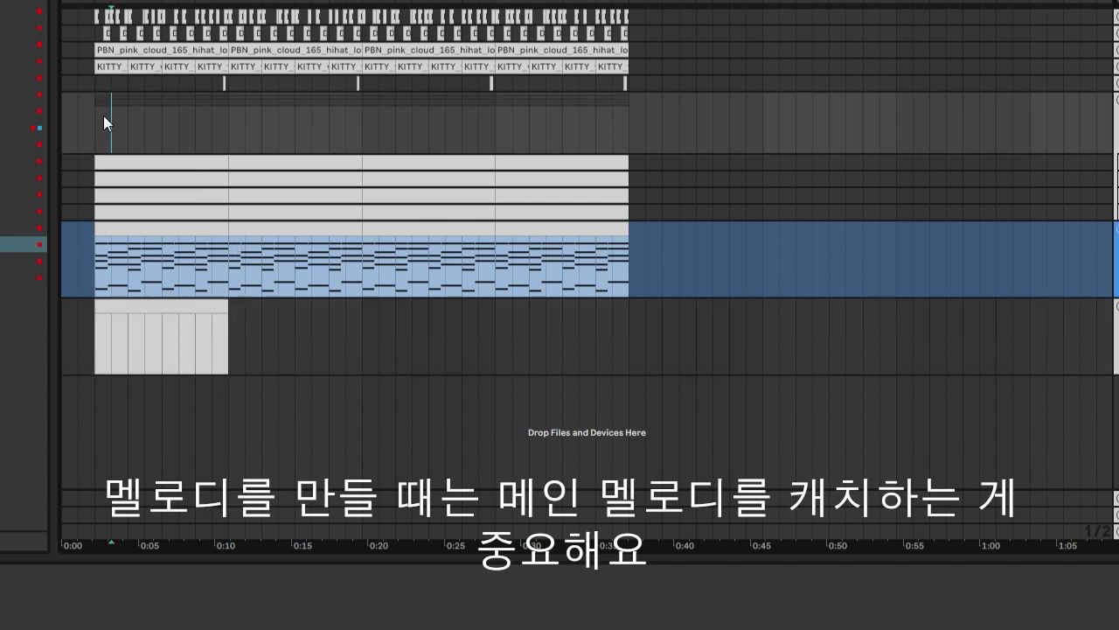
key(space)
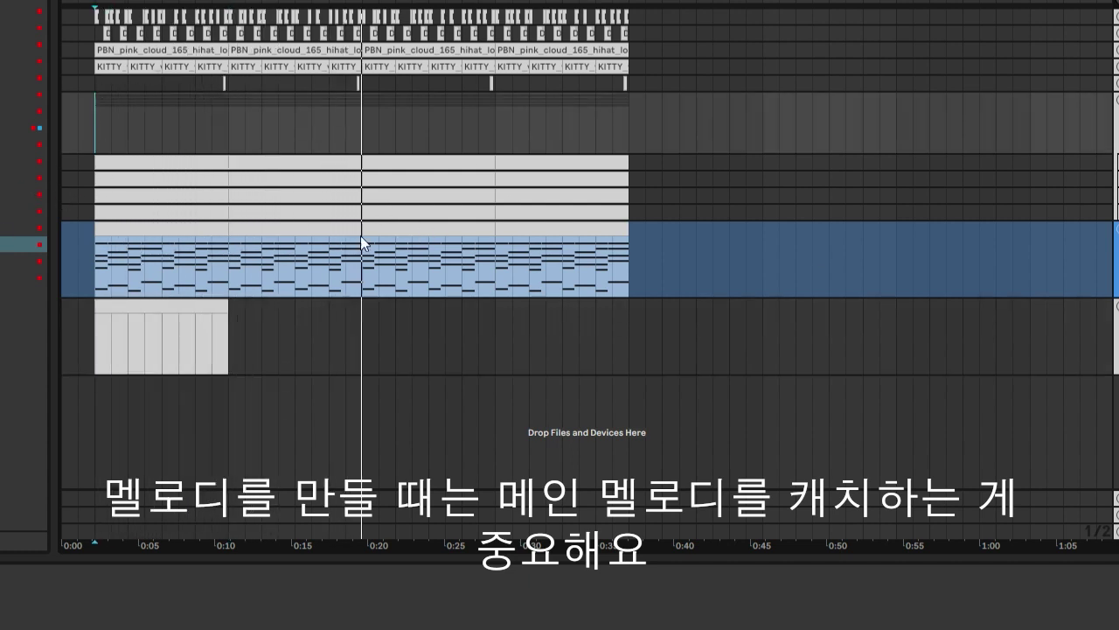
key(space)
- Open the empty clip below the chords and draw its first-bar melody: E4, B4, F#4, B3, D#4, E4, F#4, B4, D#4, E4
double_click(174, 305)
key(shift+Tab)
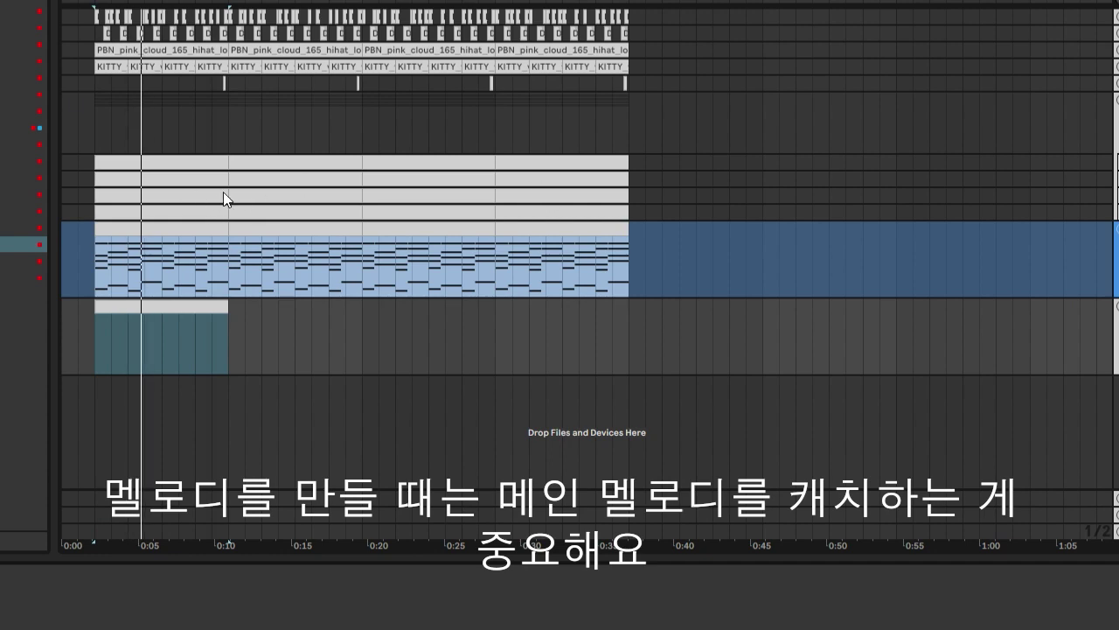
double_click(175, 305)
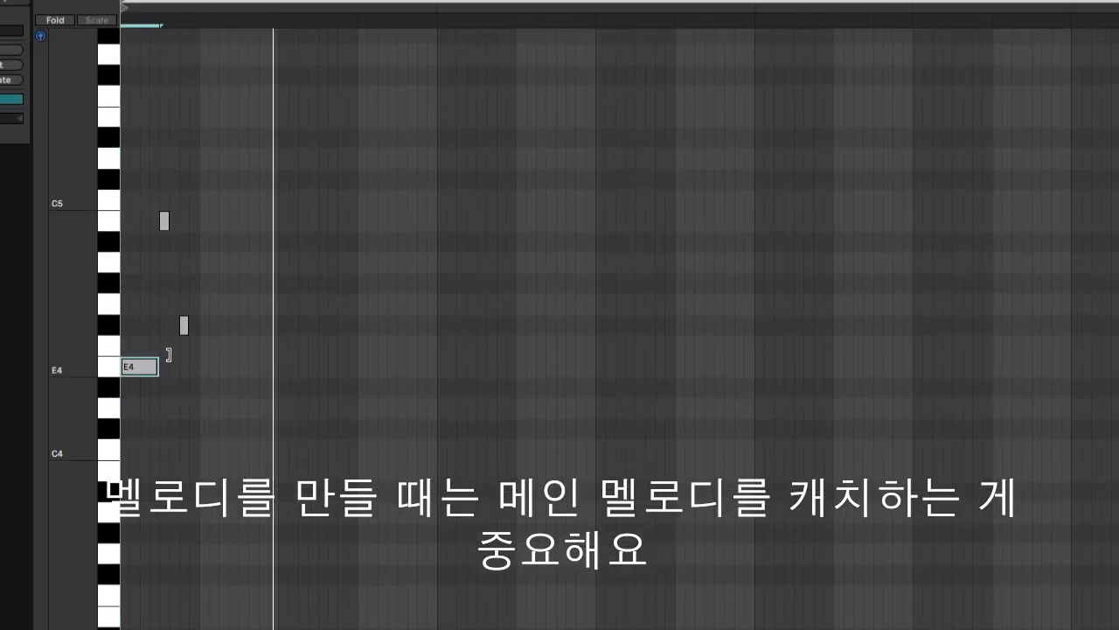
click(224, 469)
click(249, 388)
click(269, 367)
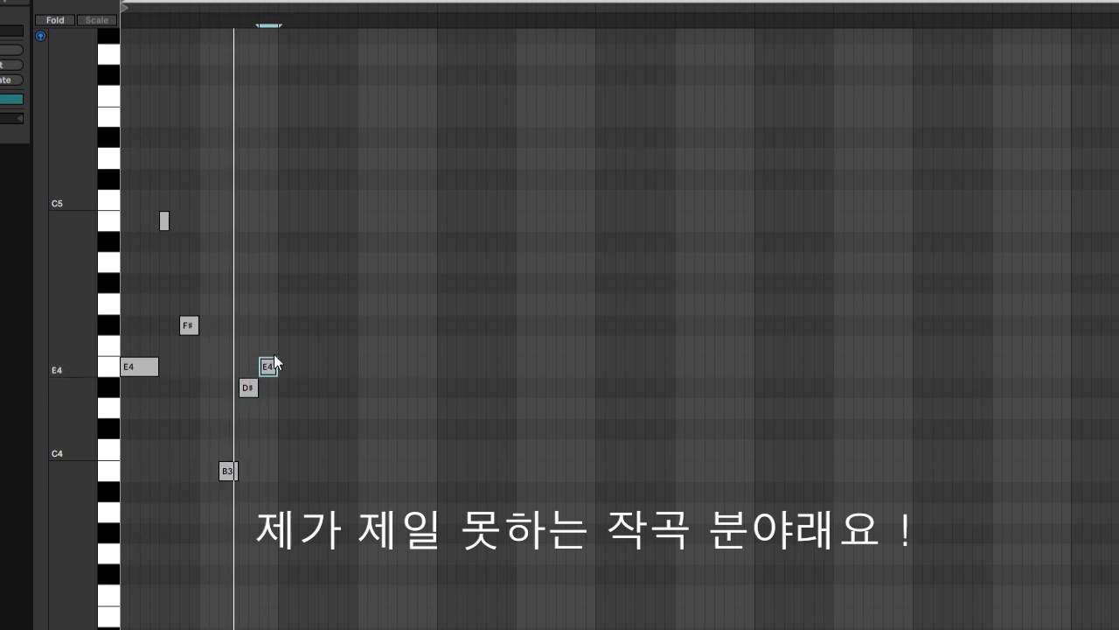
click(307, 220)
click(323, 387)
click(347, 367)
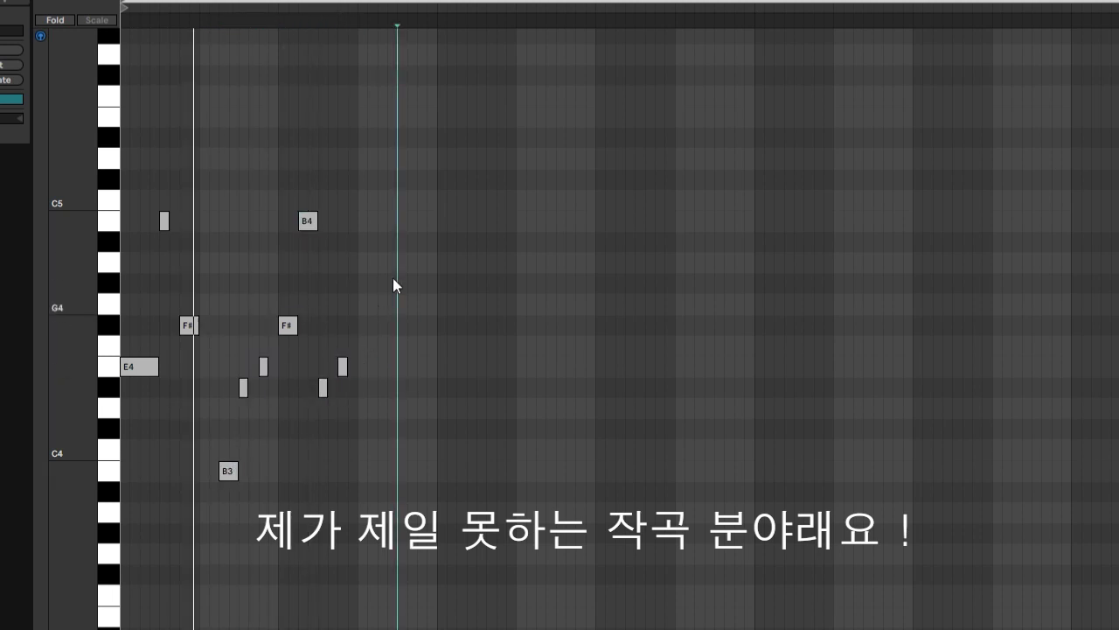
- Draw the second bar's melody with D#4, E4, F#4, B4, D#4, E4 and F#4, leaping to E5 on beat three
double_click(447, 387)
double_click(466, 367)
double_click(487, 325)
double_click(507, 220)
double_click(521, 388)
drag(521, 387, 541, 366)
click(565, 325)
click(605, 116)
- Draw F#4, E4, D#4, F#4 and B4 in the first half of the melody's third bar
click(763, 326)
click(793, 366)
click(823, 387)
click(854, 326)
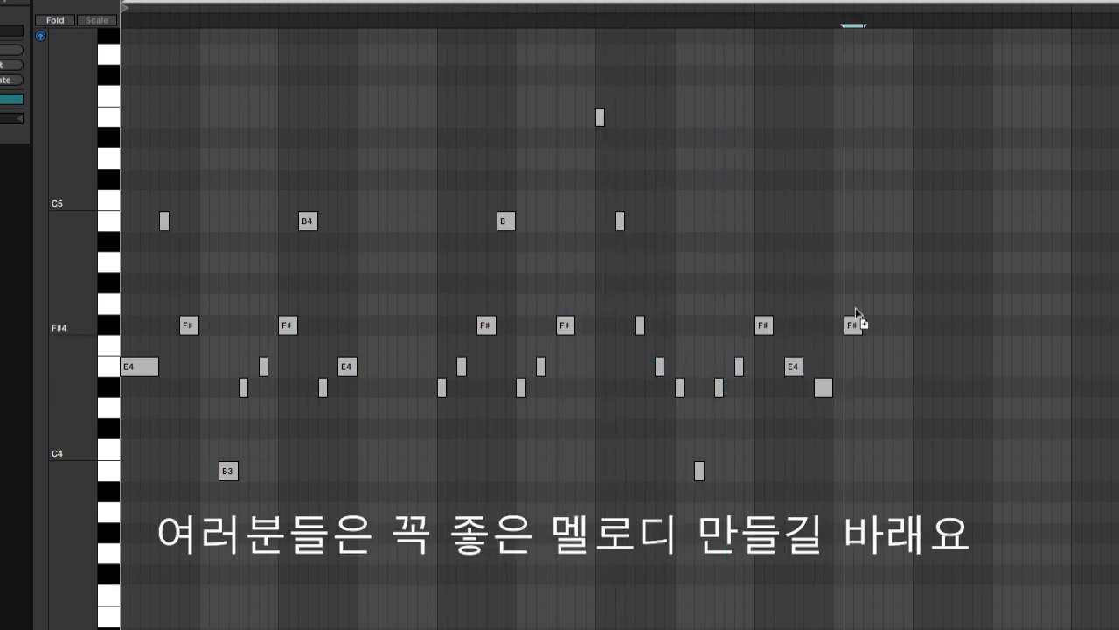
click(892, 221)
- Fill the second half of the third bar with E4, F#4, G#4, A4, G#4, E4 and F#4
click(922, 367)
click(942, 325)
click(962, 283)
click(982, 262)
click(1002, 282)
click(1027, 325)
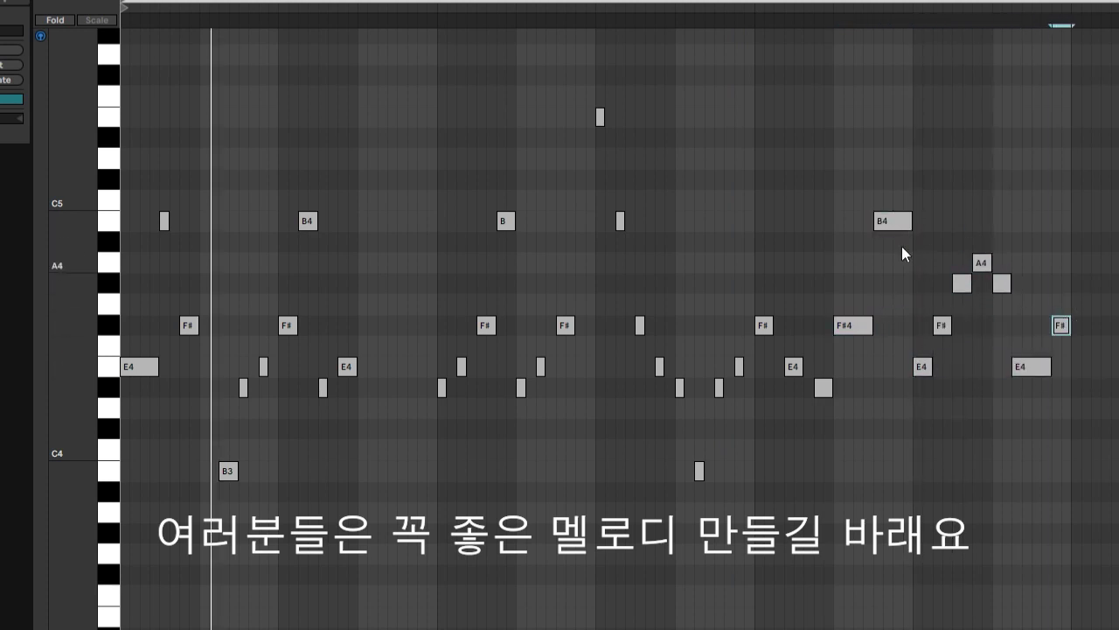
- Adjust the timing of the E4 and G#4 notes in the second half of the third bar
drag(886, 249, 1039, 381)
drag(932, 367, 923, 366)
key(Down)
key(Up)
drag(1002, 283, 1012, 282)
- Add a rising F#4, G#4, A4 figure at the start of the melody's fourth bar
click(1076, 306)
scroll(111, 265, down, 1)
double_click(1076, 323)
double_click(1095, 281)
double_click(1115, 260)
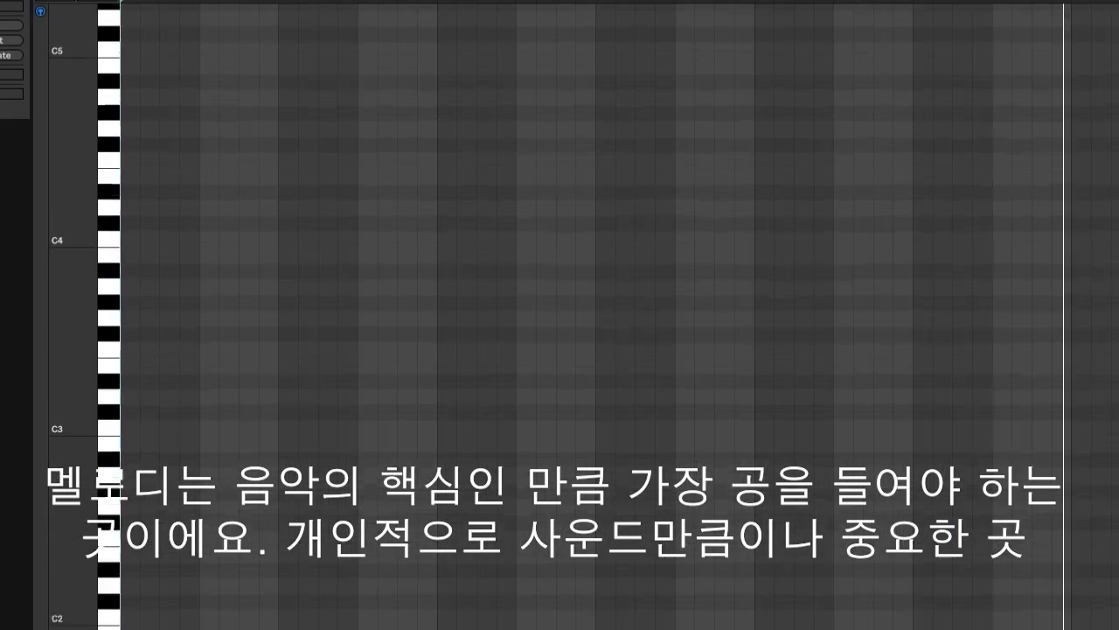
- Draw the first bar of the next, empty melody clip using B3, D#4, repeated E4 and F#4 notes
click(165, 278)
click(188, 315)
click(204, 385)
double_click(223, 385)
double_click(243, 351)
double_click(263, 385)
double_click(288, 403)
double_click(328, 350)
double_click(347, 384)
- Draw E5, D#5, E5, E4, B4 and E5 in the first half of the second bar, moving B4 slightly earlier
click(446, 177)
click(476, 194)
click(506, 176)
click(524, 384)
click(555, 263)
drag(553, 260, 540, 263)
scroll(553, 258, up, 1)
double_click(561, 220)
- Draw a fast ascending run of F#4, A4, B4, C#5, E5 and F#5 leading into beat three of the second bar
double_click(579, 394)
double_click(600, 341)
double_click(610, 307)
double_click(620, 271)
double_click(629, 220)
click(639, 184)
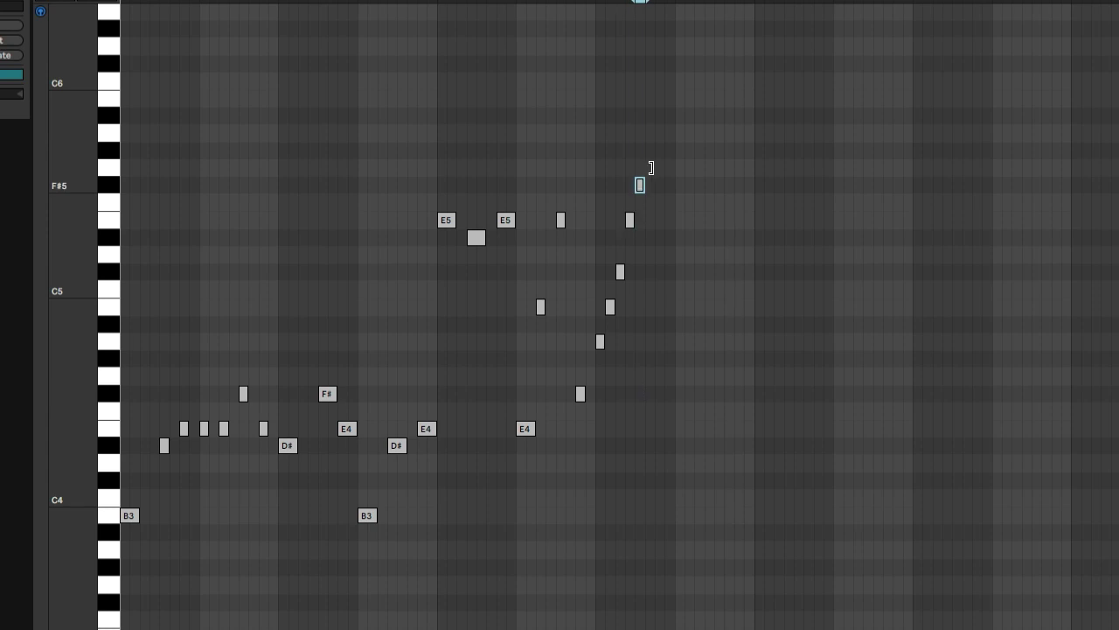
- Add two notes on the last beat of the second bar and transpose them up to G#4 and A4
double_click(680, 445)
double_click(724, 427)
drag(692, 445, 685, 445)
mouse_move(734, 428)
mouse_down()
mouse_move(724, 427)
mouse_move(734, 427)
mouse_up()
drag(730, 141, 677, 451)
drag(682, 443, 689, 354)
- Draw A4, A4, G#4, A4, B4, F#4 and G#4 in the first half of the third bar and tighten their lengths
double_click(764, 341)
double_click(805, 341)
double_click(824, 358)
double_click(843, 341)
double_click(875, 306)
double_click(882, 394)
double_click(902, 359)
key(shift+Left)
- Draw the phrase D#5, E5, D#5, C#5, B4 in the second half of the third bar
double_click(917, 237)
double_click(947, 219)
double_click(976, 237)
double_click(998, 271)
double_click(1017, 306)
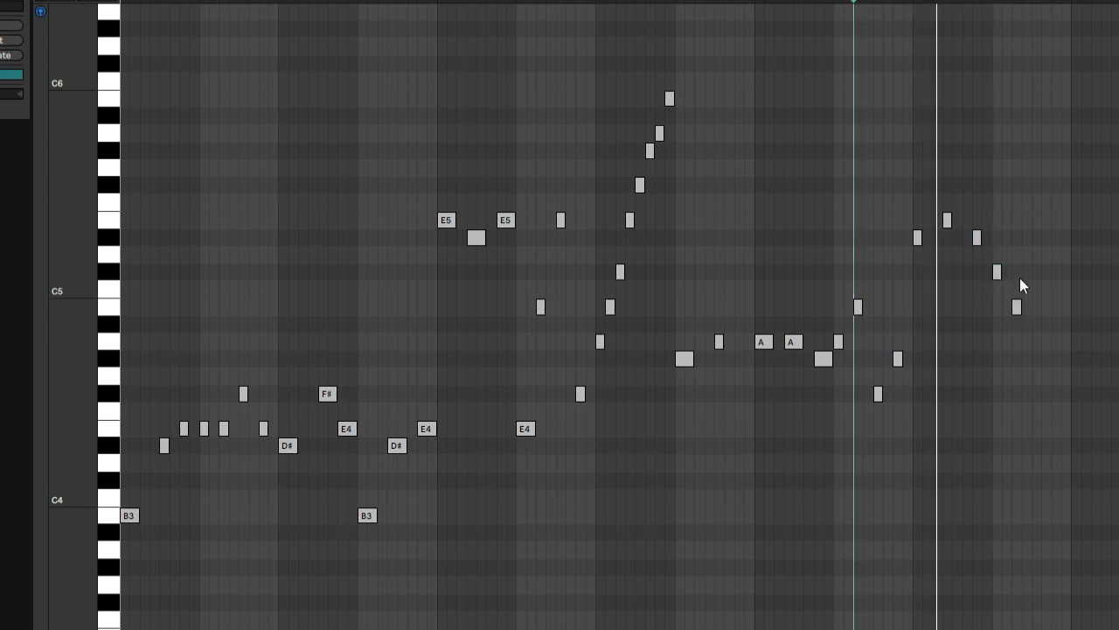
- Adjust the B4 note ending the third bar and add A4, E4 and A4 at the start of the fourth bar
drag(1018, 306, 1038, 306)
key(shift+Right)
click(1081, 341)
click(1100, 428)
click(1116, 341)
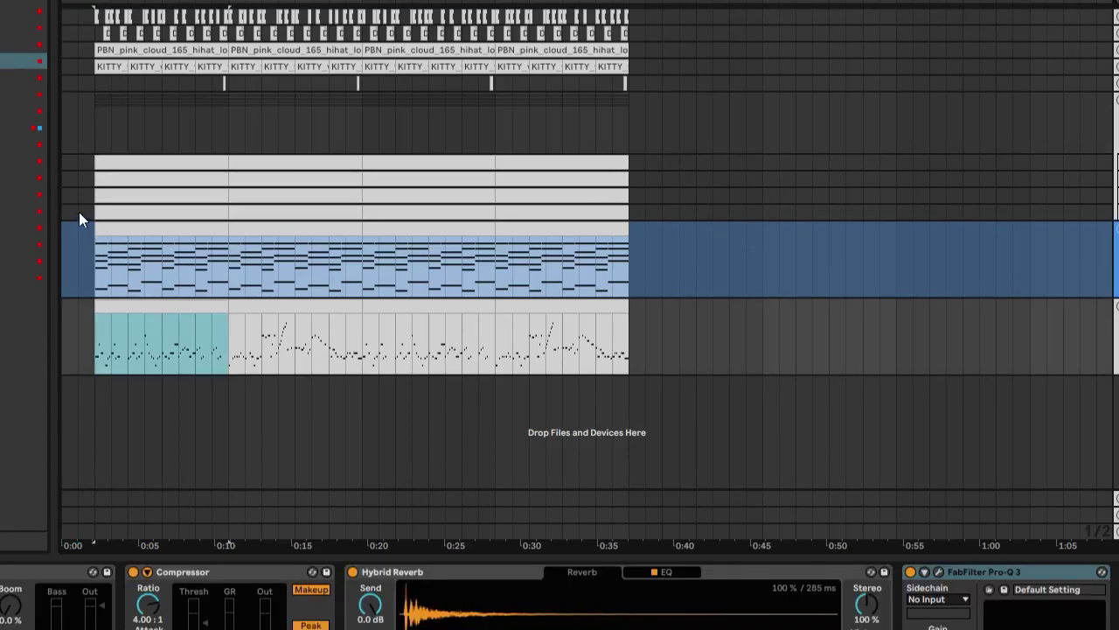
- Play back the arrangement with the melody and check the drum tracks
key(space)
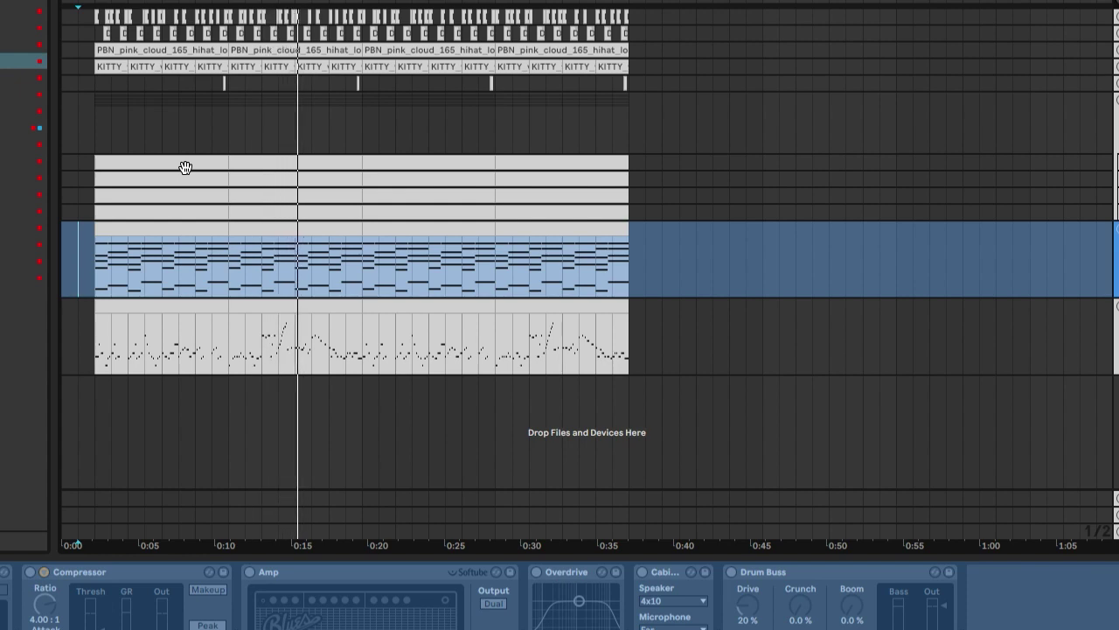
click(1115, 17)
click(1115, 83)
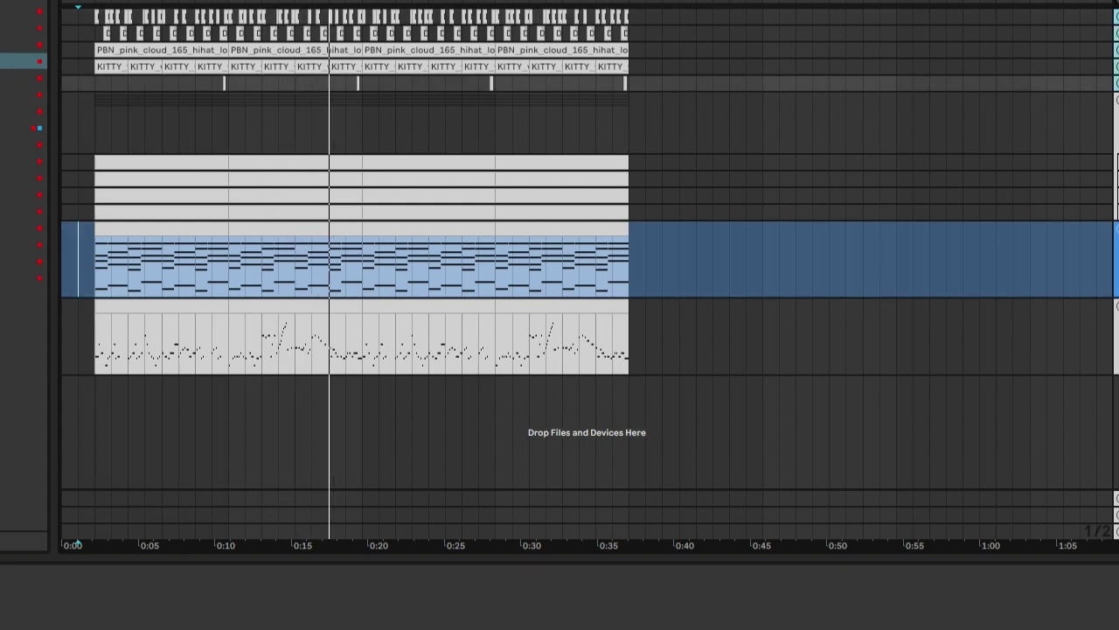
scroll(587, 274, up, 1)
click(1115, 39)
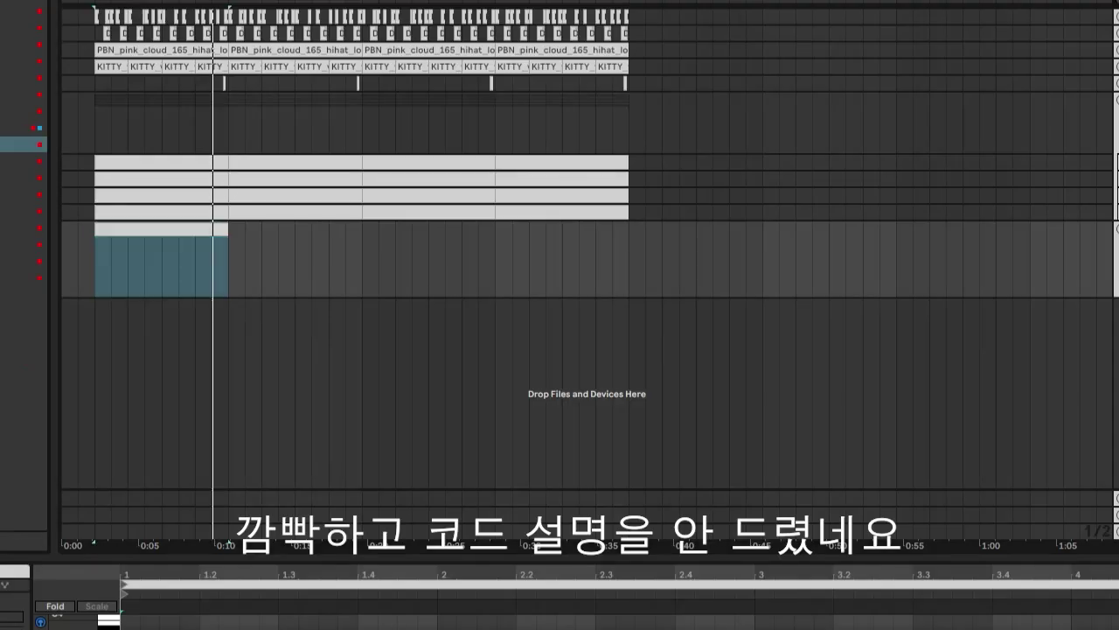
- Load a sound onto the chord track and stack D#3 and F#3 above the B2 note in its clip
double_click(24, 244)
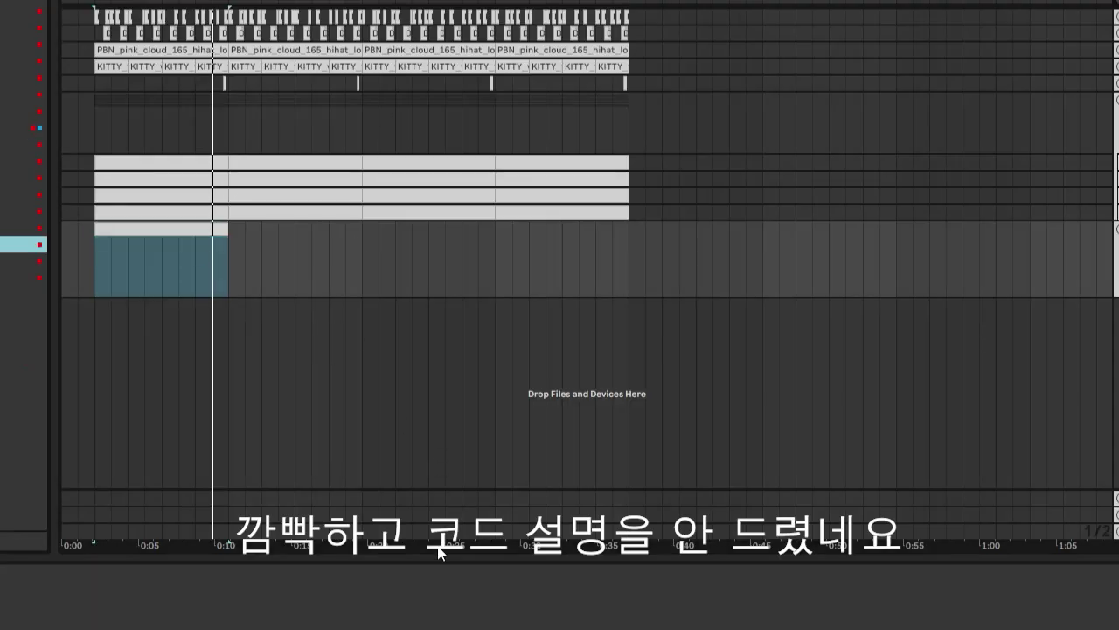
click(169, 232)
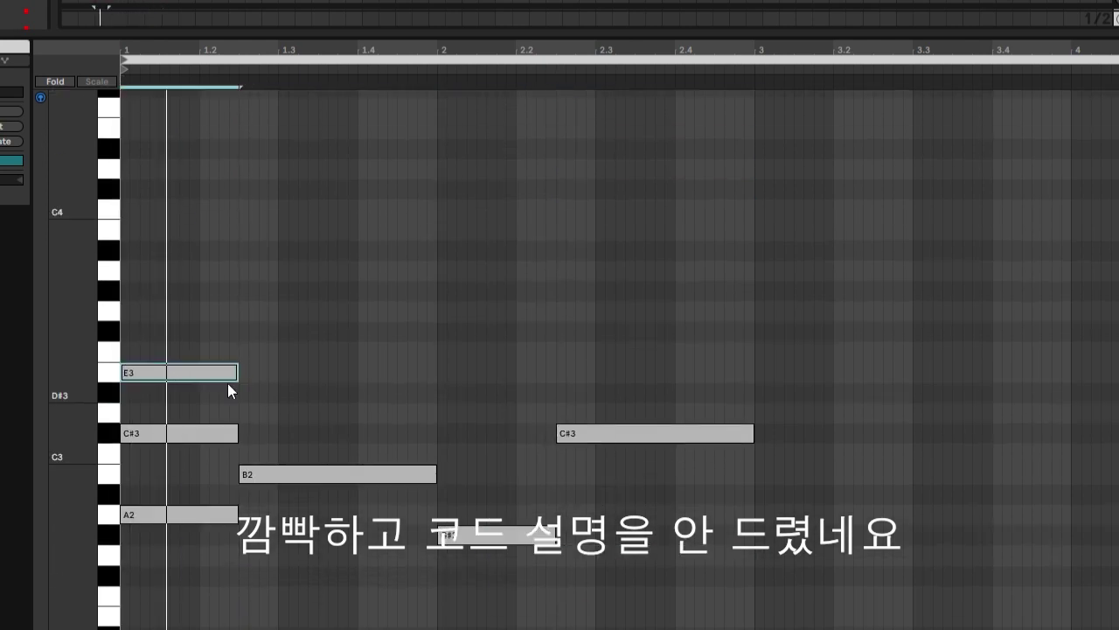
drag(259, 474, 260, 393)
drag(260, 393, 260, 332)
double_click(260, 410)
- Build the third chord by stacking B2, D#3 and G#3 above the G#2 note
scroll(350, 385, down, 3)
drag(462, 377, 461, 318)
drag(462, 317, 462, 235)
drag(462, 235, 462, 134)
- Add a sustained B3 on top of each of the four chords
drag(182, 215, 210, 125)
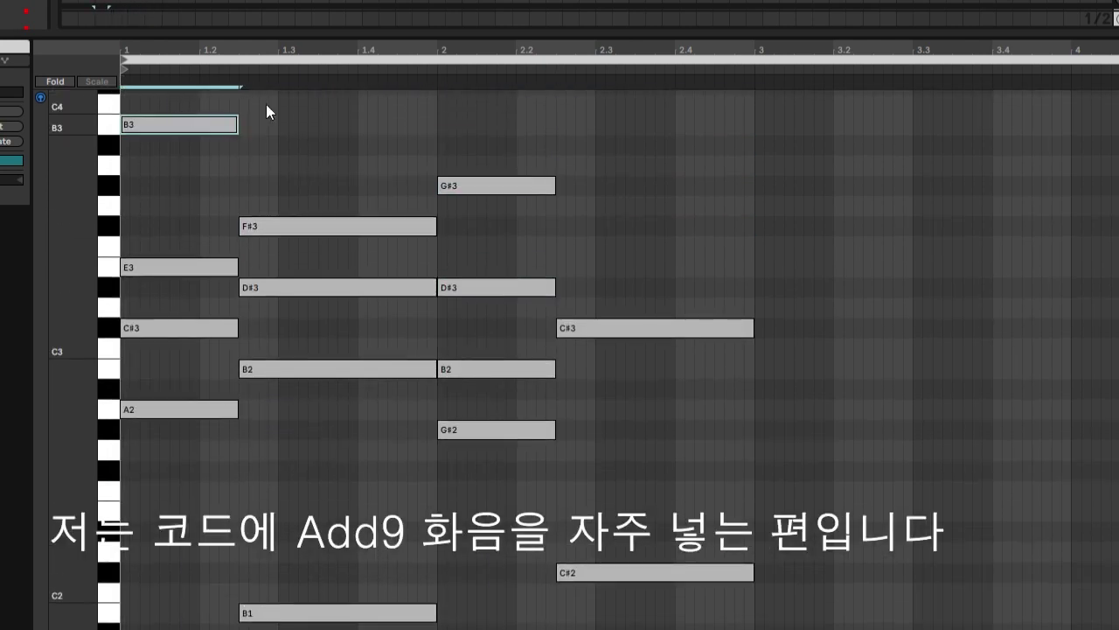
drag(288, 226, 288, 124)
drag(516, 186, 516, 124)
drag(641, 328, 641, 124)
- Complete the last chord with E3 and G#3 above C#3, and duplicate the whole progression to fill the clip
drag(641, 328, 641, 267)
drag(641, 266, 641, 176)
scroll(175, 176, down, 3)
key(ctrl+a)
key(ctrl+d)
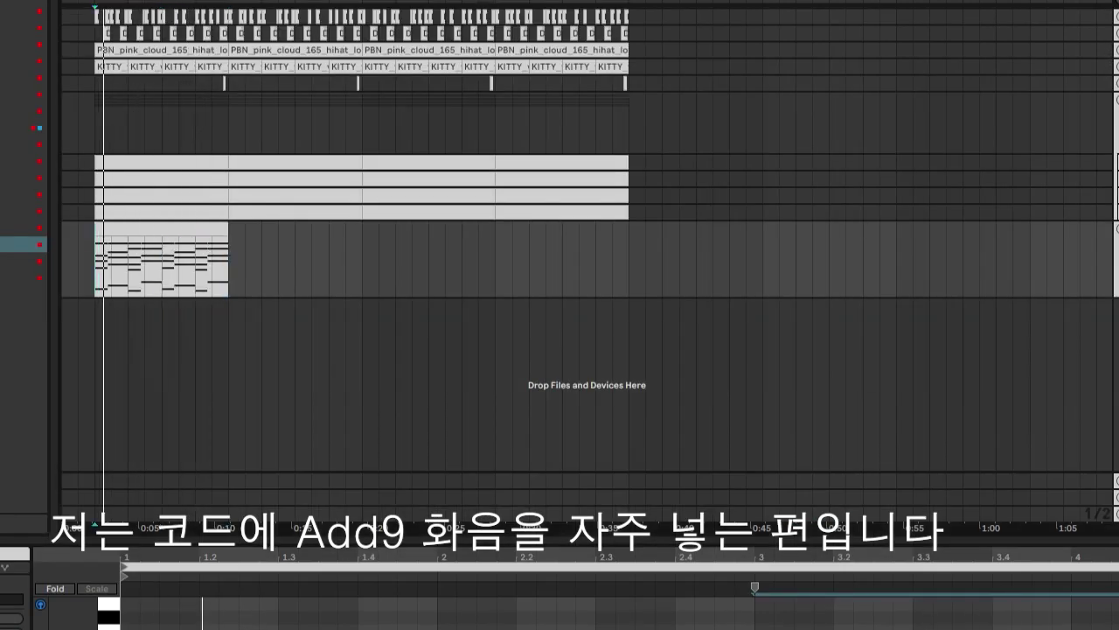
- Load Compressor, Amp, Overdrive, Cabinet and Drum Buss effects onto the chord track
double_click(26, 144)
double_click(24, 28)
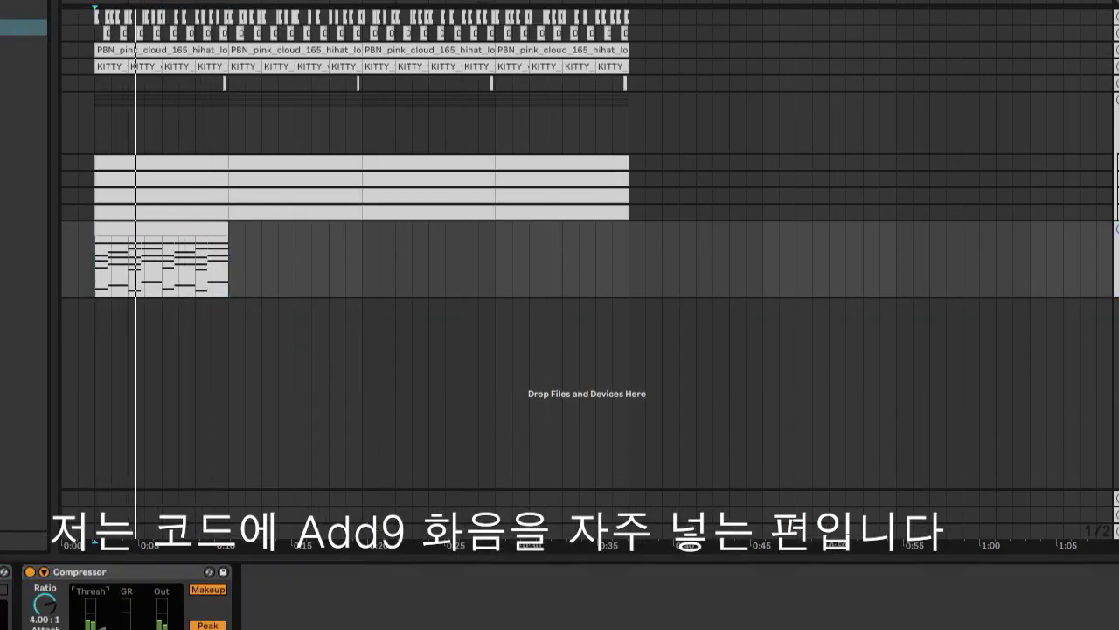
double_click(24, 10)
double_click(23, 94)
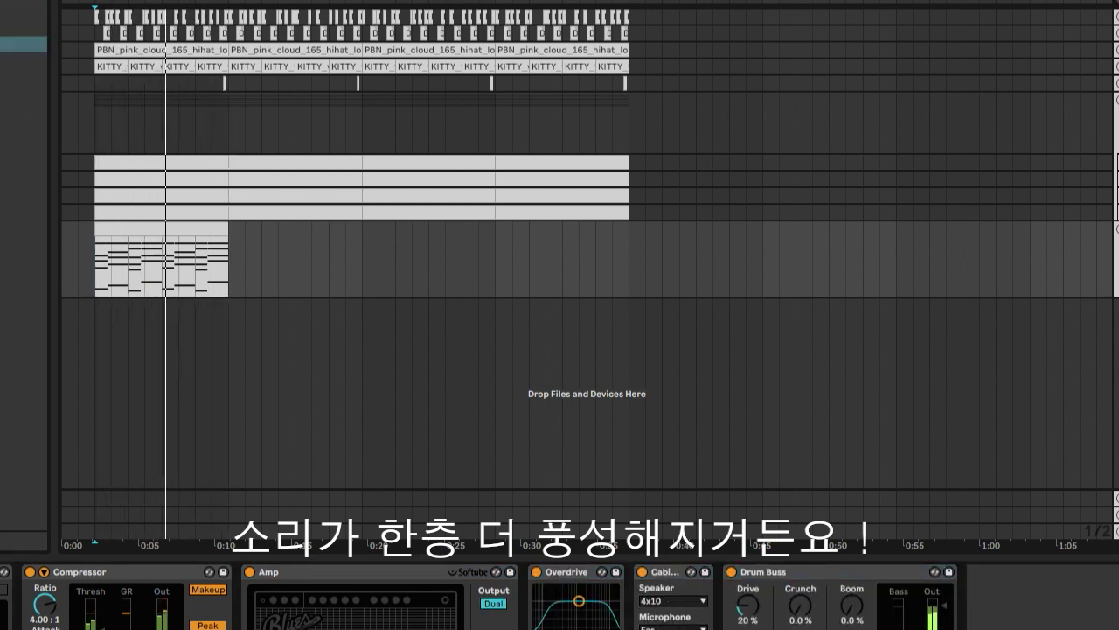
- Repeat the chord clip to the end of the arrangement at about 0:37 and play it back from just before its start
drag(229, 262, 630, 262)
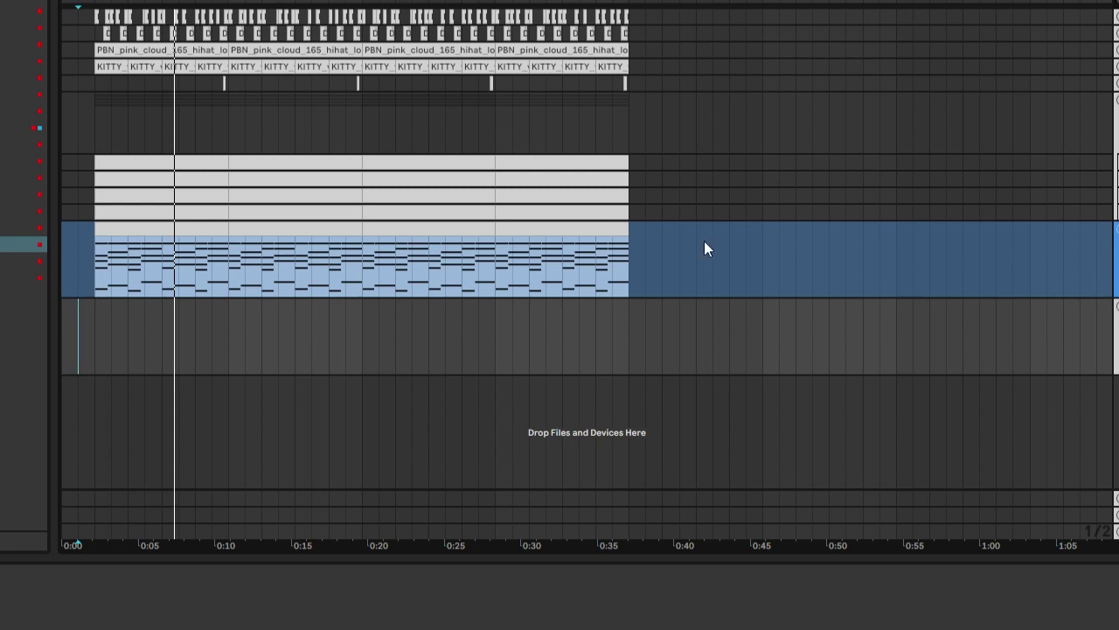
click(74, 206)
key(space)
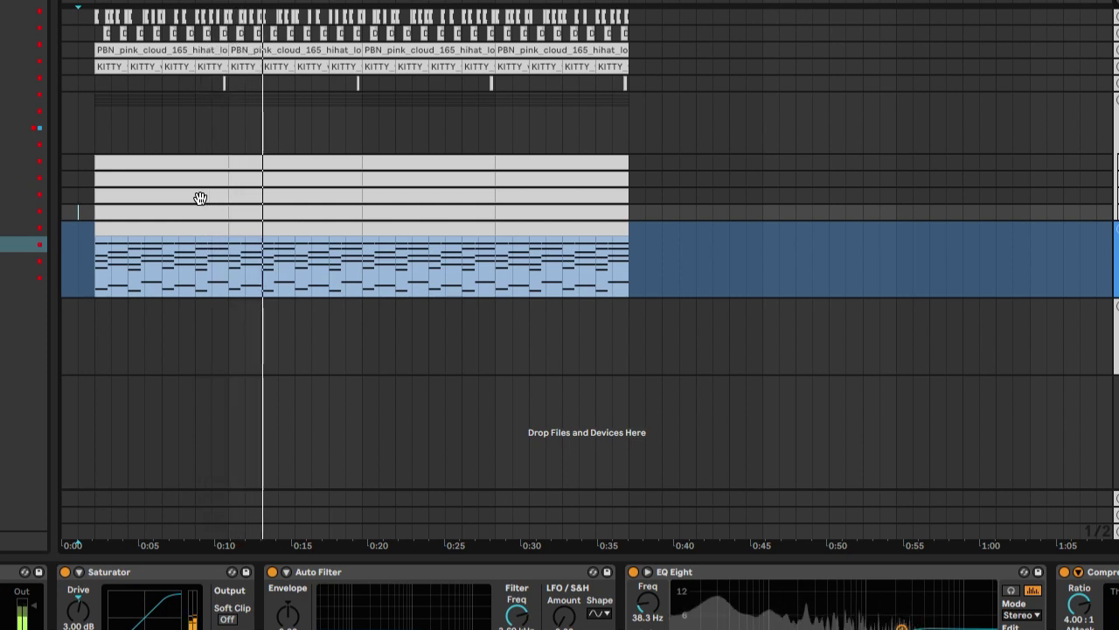
key(Tab)
key(Tab)
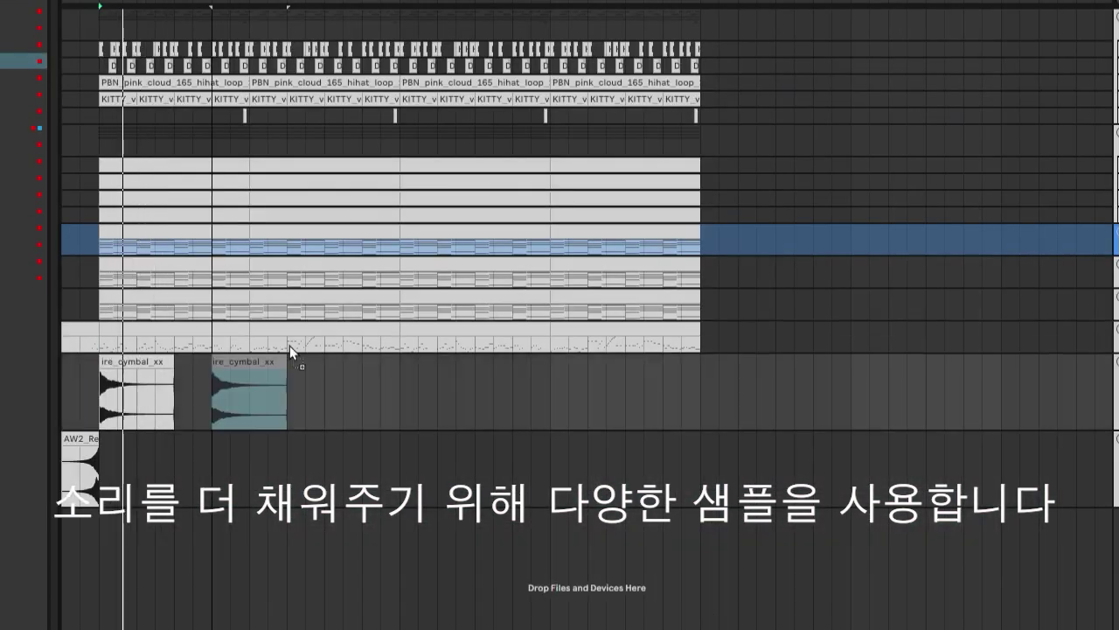
- Repeat the ire_cymbal_xx sample at the start of each section and place a HYPER_POTIONS sample on a new track under the first one
key(ctrl+d)
key(ctrl+d)
click(75, 378)
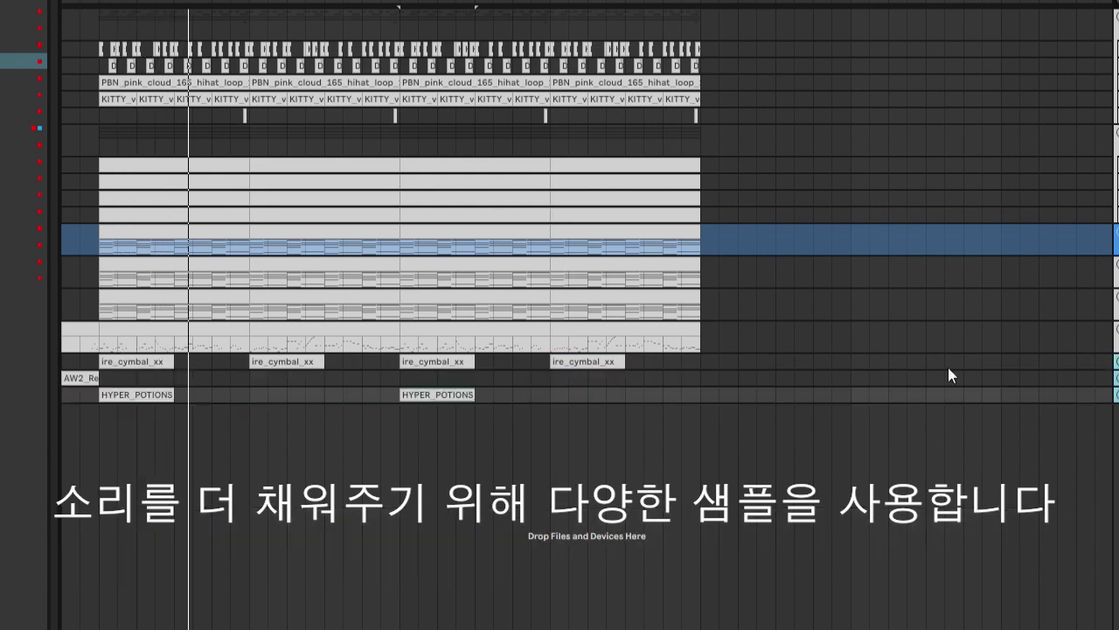
click(889, 361)
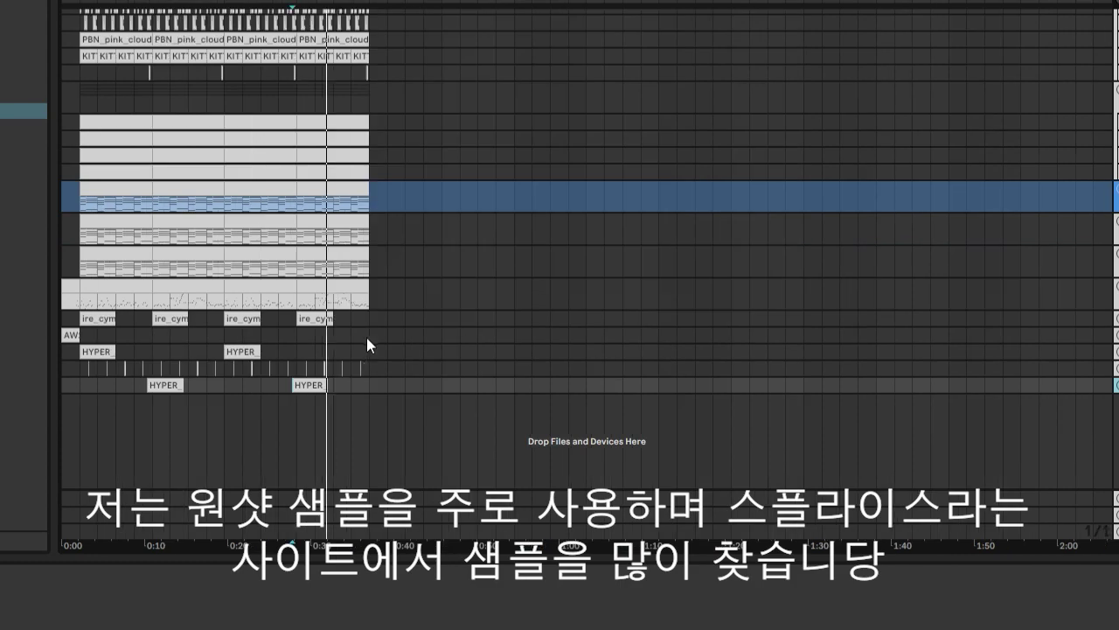
drag(301, 385, 91, 401)
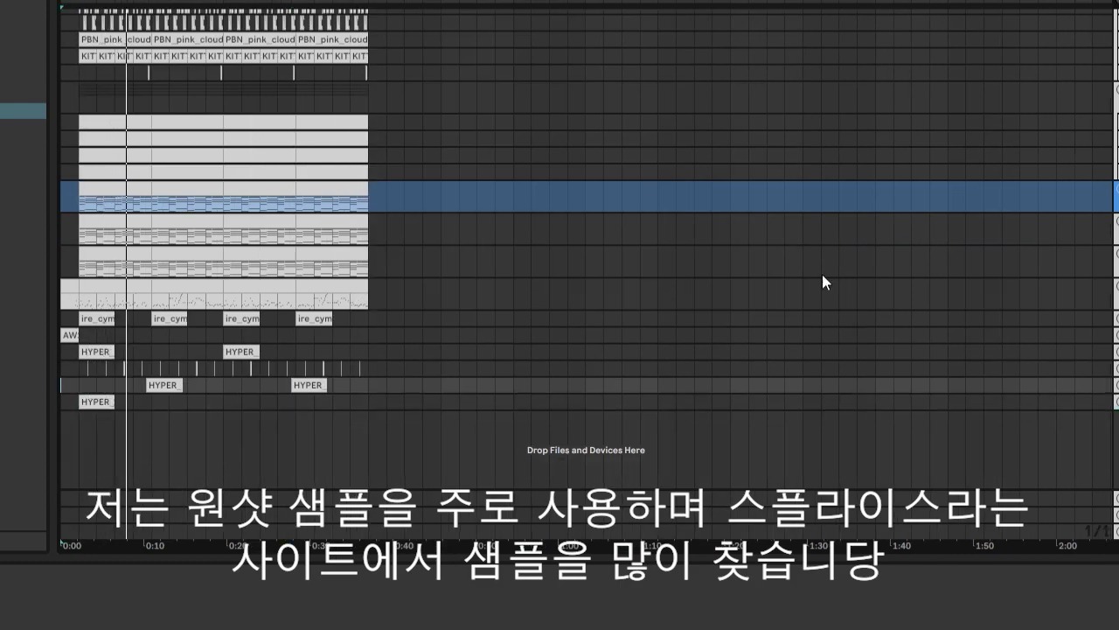
- Group the synth tracks and the effect sample tracks, and add another one-shot sample on a new track below
key(ctrl+g)
key(u)
shift+click(1116, 167)
key(ctrl+g)
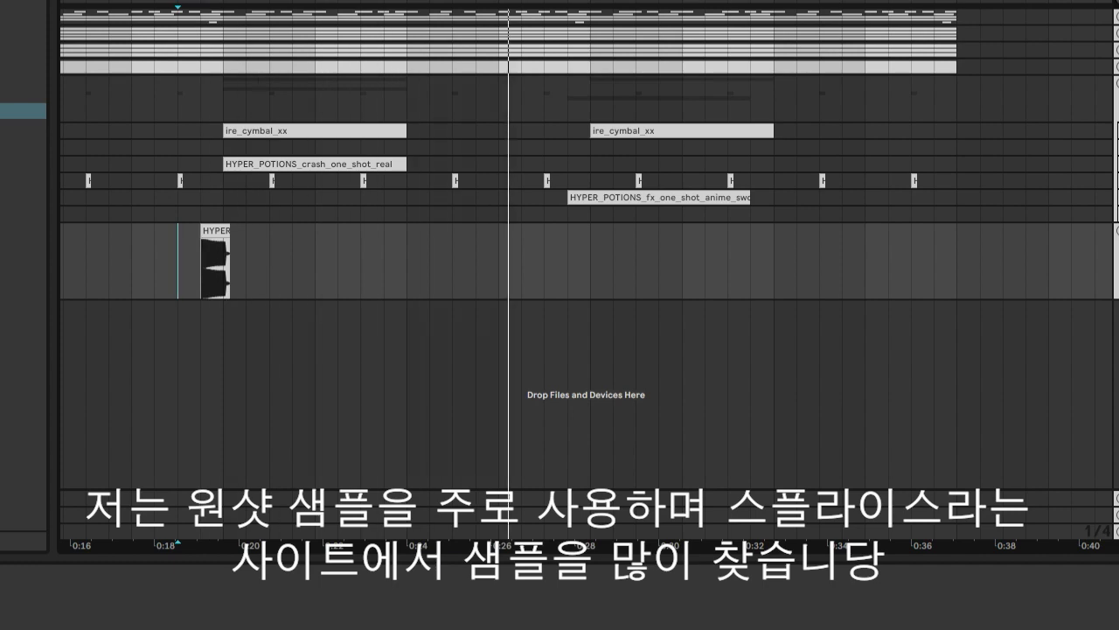
drag(26, 111, 366, 308)
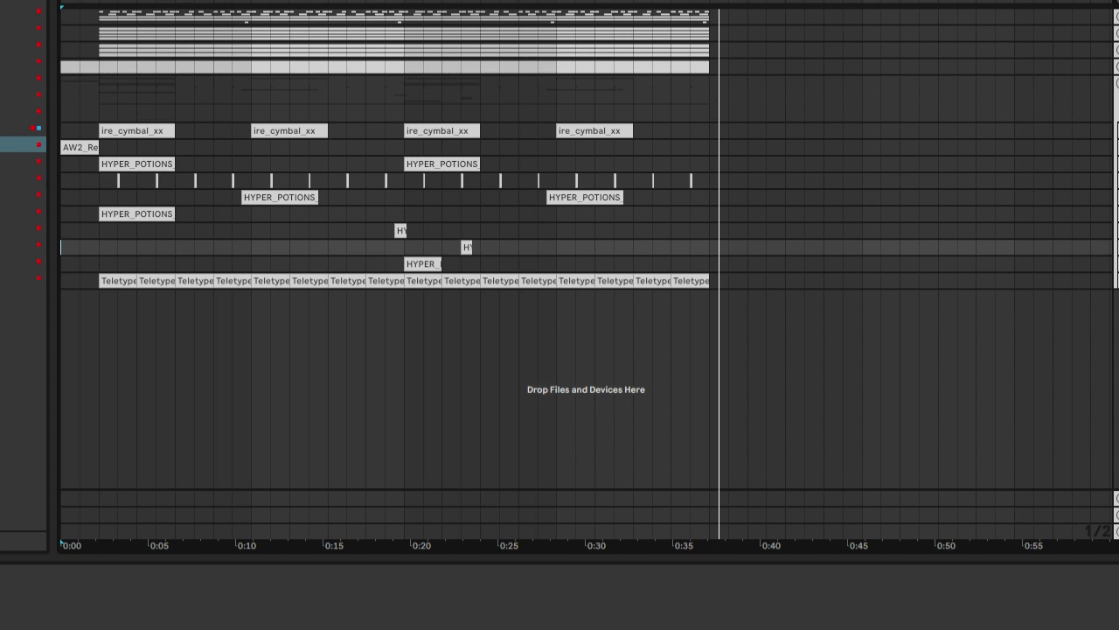
- Collapse the effect sample group and gather all tracks into one overall group
click(1116, 82)
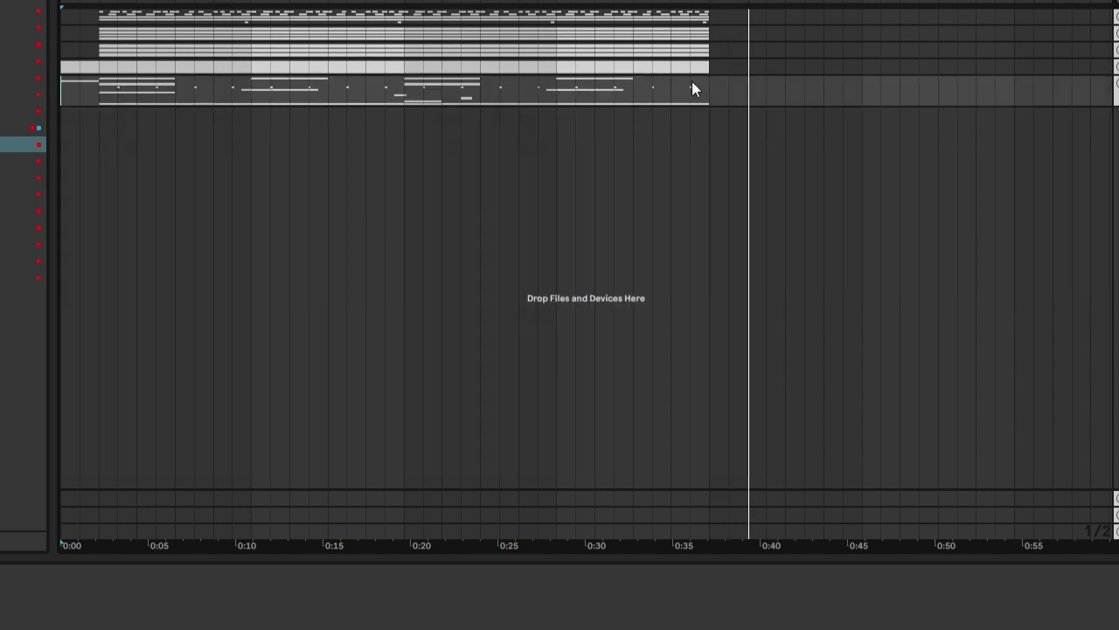
click(1117, 29)
key(ctrl+g)
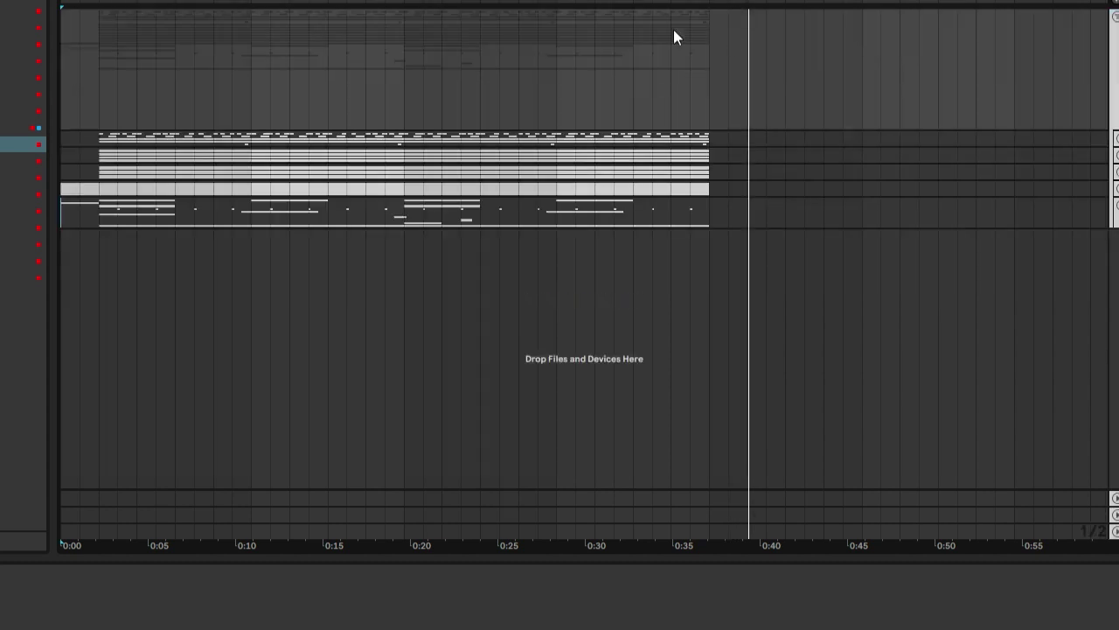
click(100, 83)
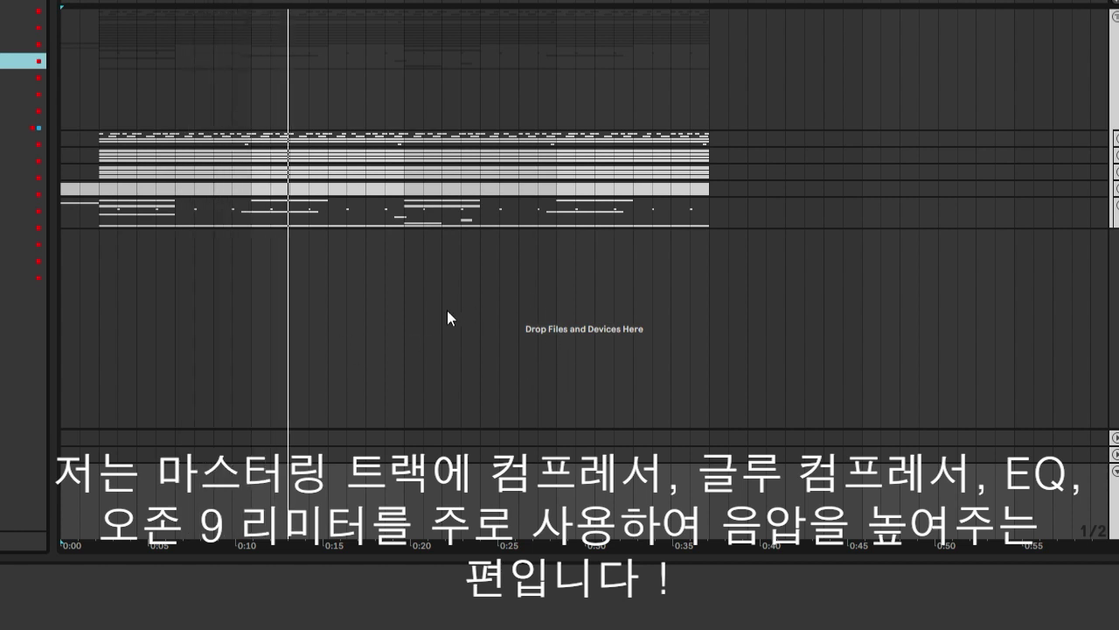
- Load a Compressor and an Ozone 9 plug-in onto the master track
double_click(22, 27)
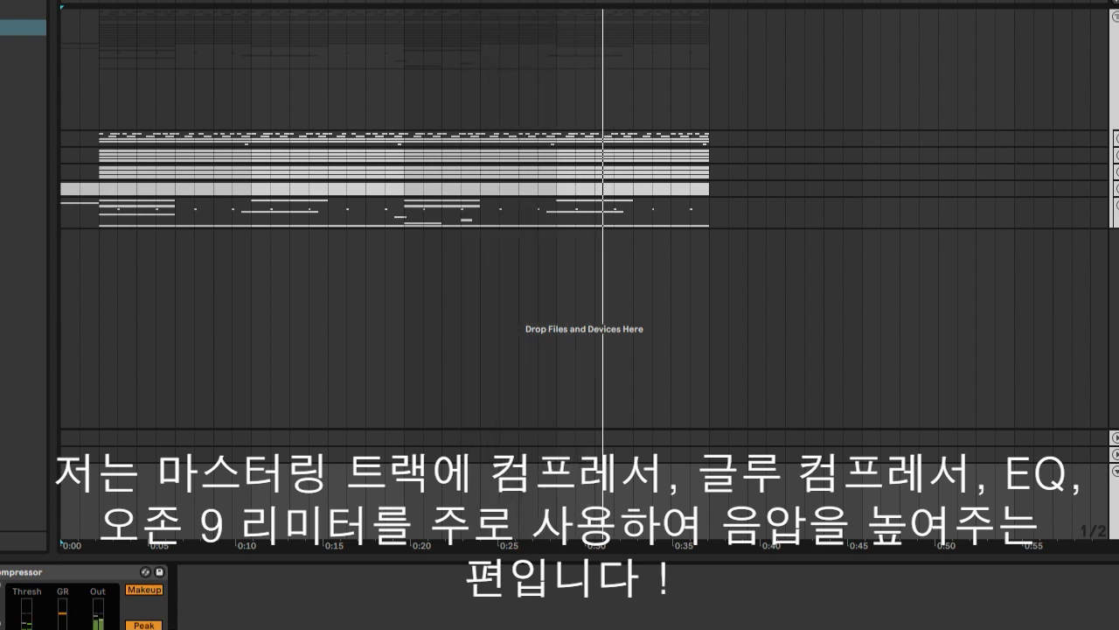
double_click(23, 177)
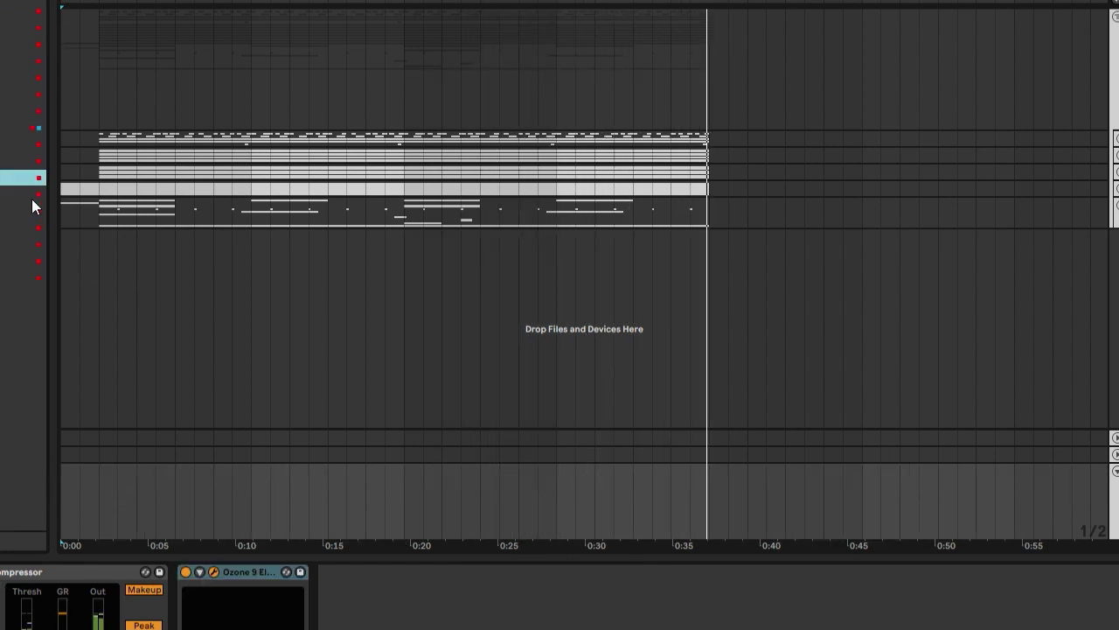
- Play back the finished arrangement from the start
key(space)
key(space)
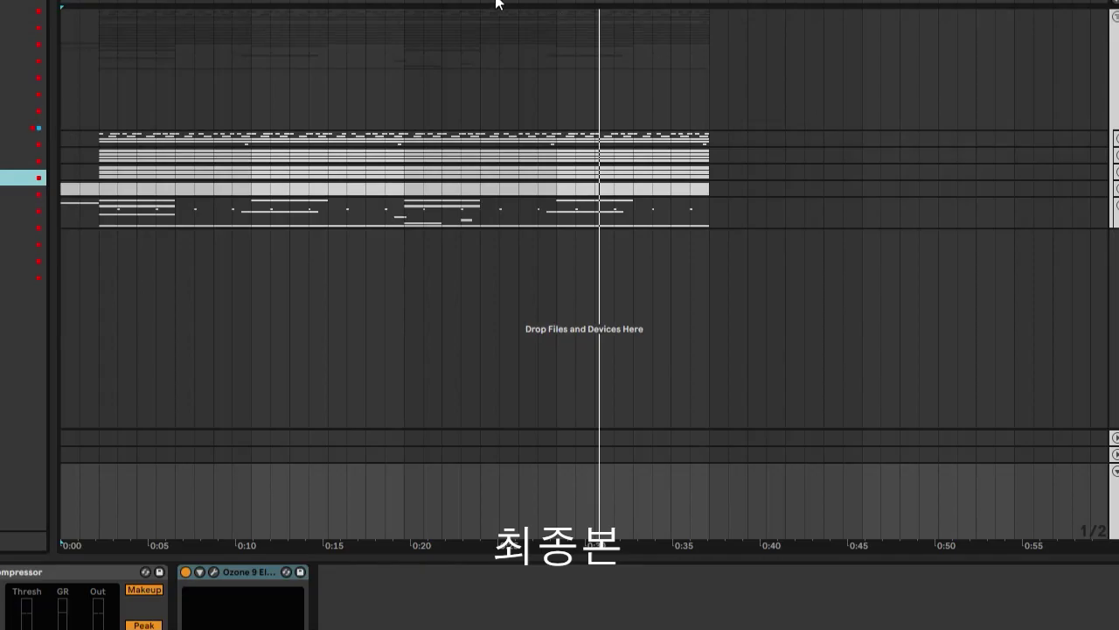
key(space)
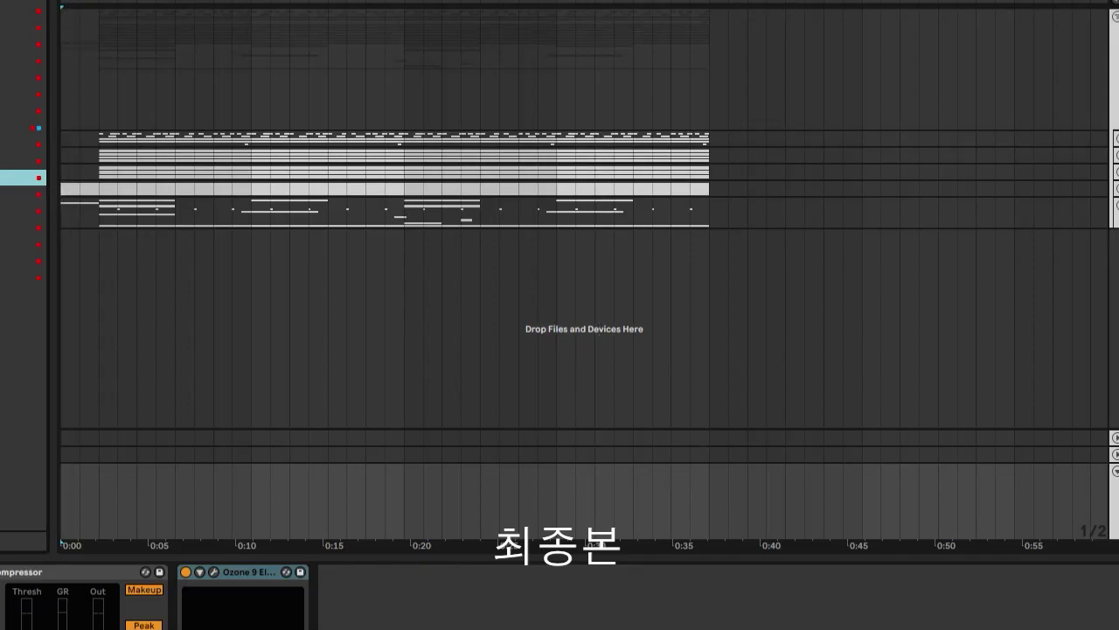
key(space)
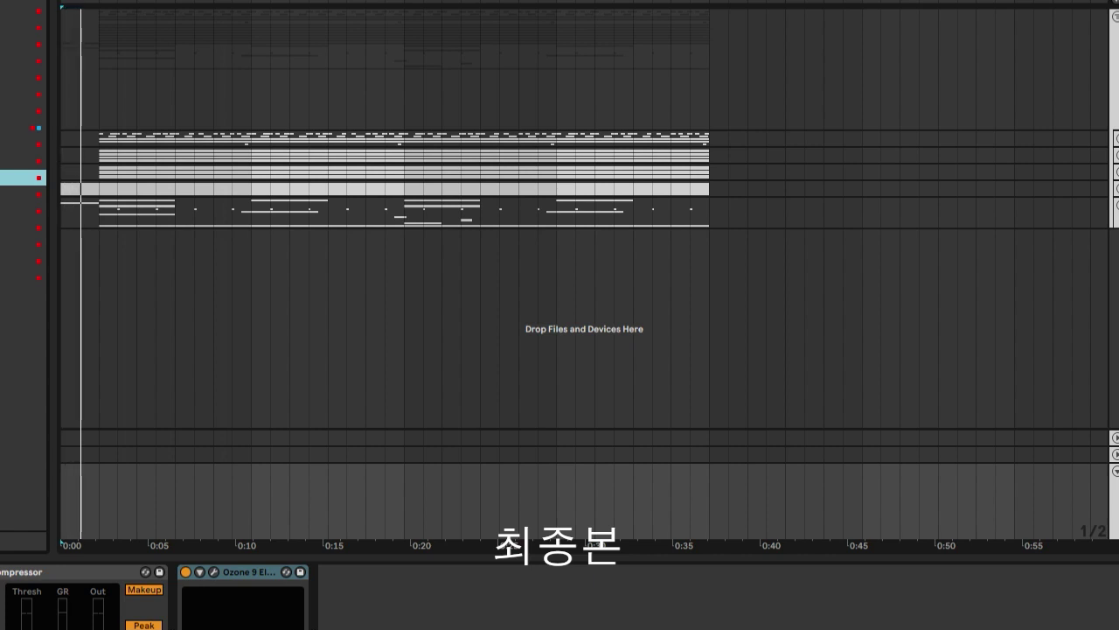